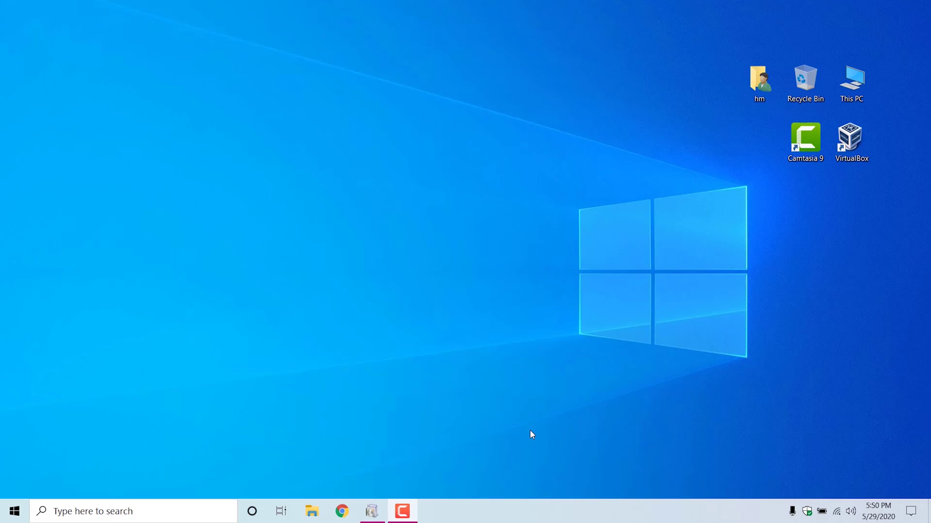
Step: Refresh the desktop three times from its right-click menu
{"action": "right_click", "coordinate": [154, 91]}
{"action": "left_click", "coordinate": [175, 125]}
{"action": "right_click", "coordinate": [142, 98]}
{"action": "left_click", "coordinate": [164, 135]}
{"action": "right_click", "coordinate": [127, 81]}
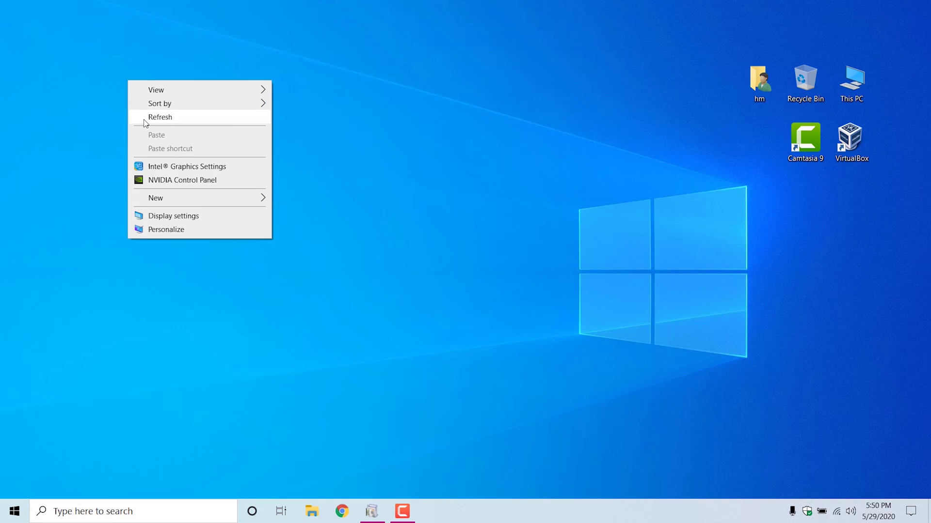
{"action": "left_click", "coordinate": [144, 118]}
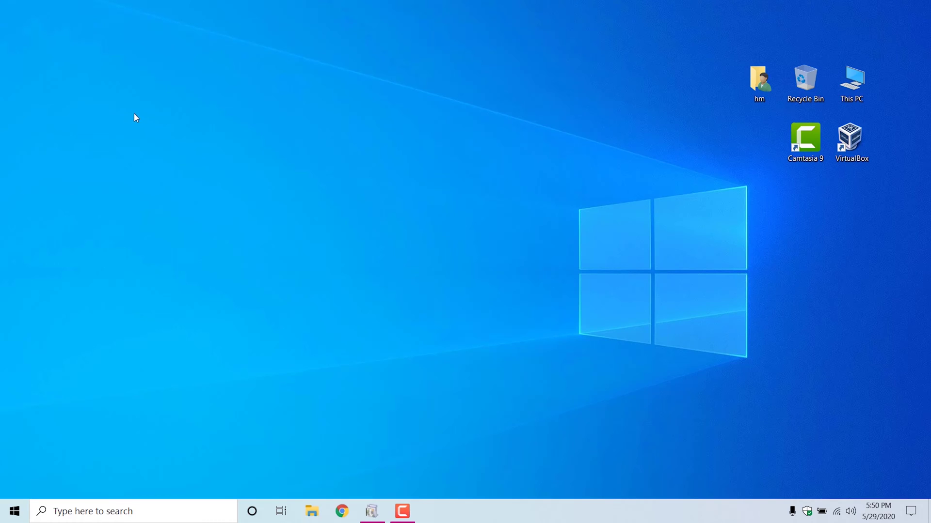
Step: Open About your PC from a Start search for 'about this' and scroll to Windows specifications
{"action": "key", "text": "super"}
{"action": "type", "text": "about thi"}
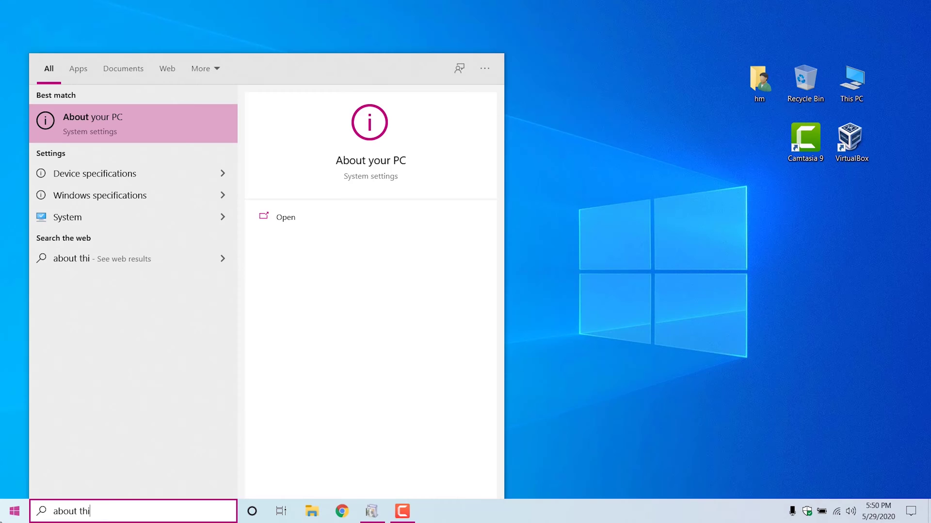
{"action": "key", "text": "Return"}
{"action": "left_click_drag", "start_coordinate": [309, 8], "coordinate": [384, 25]}
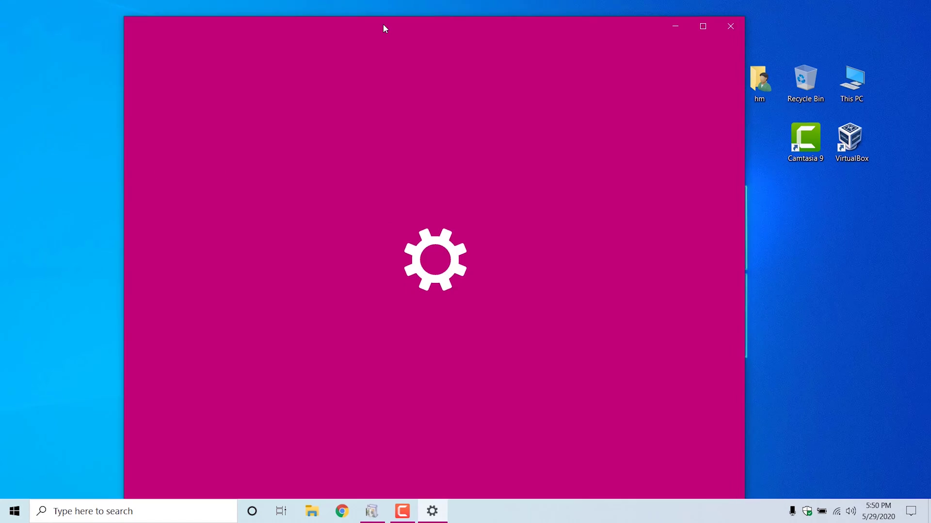
{"action": "scroll", "coordinate": [386, 335], "scroll_direction": "down", "scroll_amount": 5}
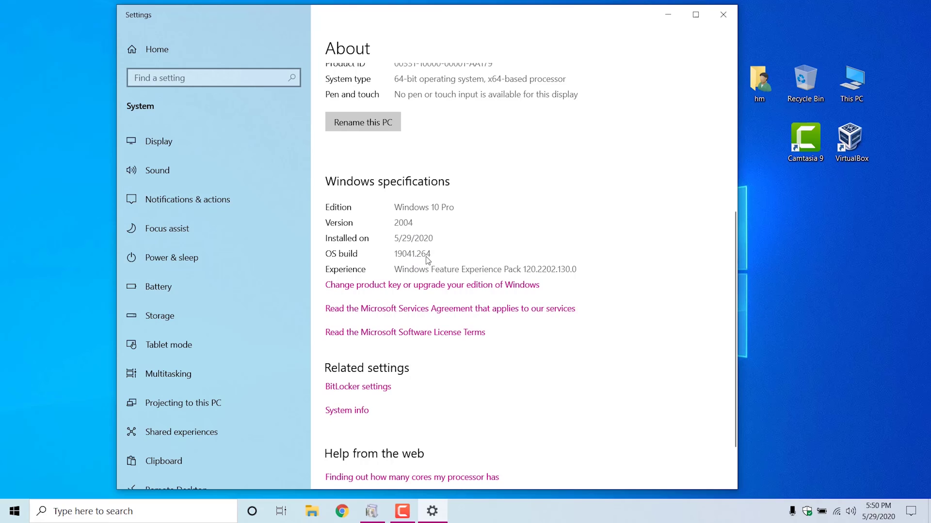
Step: Close Settings and refresh the desktop several times
{"action": "left_click", "coordinate": [723, 14]}
{"action": "right_click", "coordinate": [378, 90]}
{"action": "right_click", "coordinate": [298, 117]}
{"action": "left_click", "coordinate": [322, 155]}
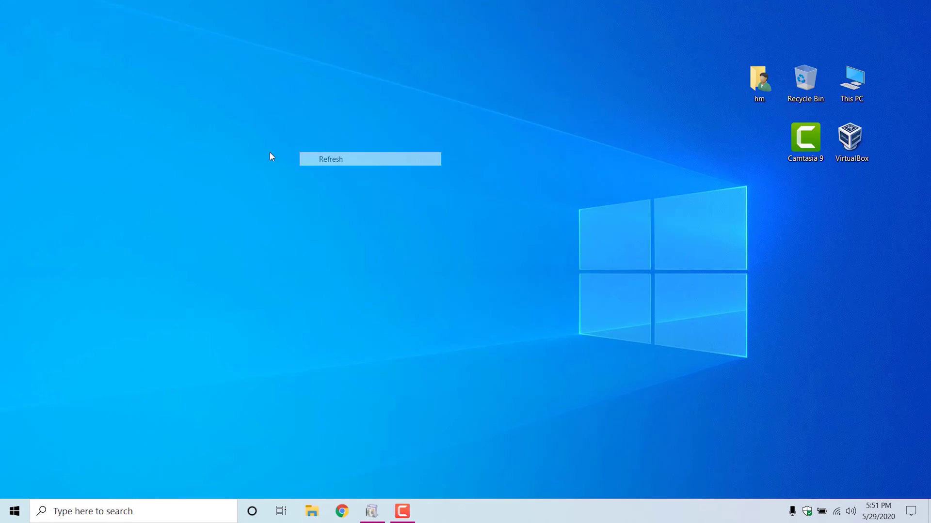
{"action": "right_click", "coordinate": [270, 151]}
{"action": "left_click", "coordinate": [294, 188]}
{"action": "right_click", "coordinate": [258, 149]}
{"action": "left_click", "coordinate": [284, 186]}
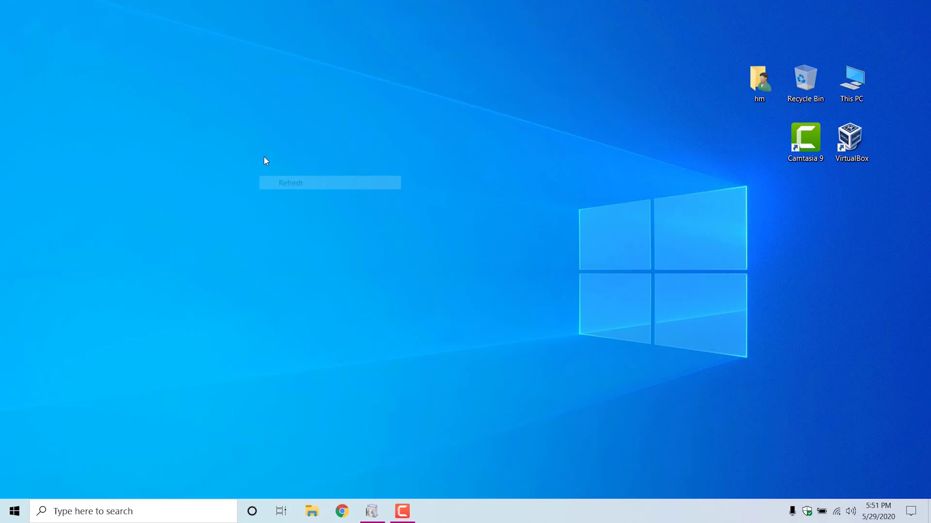
{"action": "right_click", "coordinate": [289, 187]}
{"action": "left_click", "coordinate": [291, 189]}
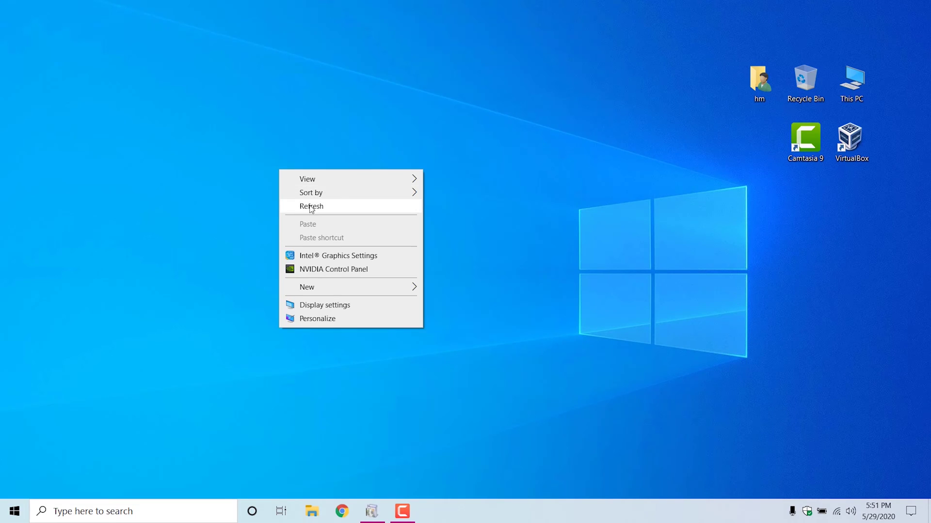
{"action": "right_click", "coordinate": [305, 202]}
{"action": "left_click", "coordinate": [307, 204]}
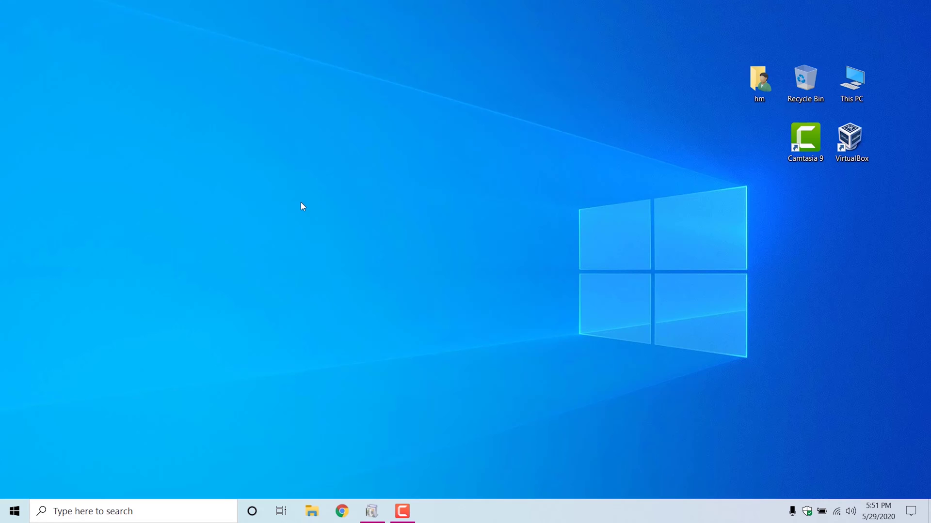
Step: Search the Start menu for 'turn windows features on or off'
{"action": "left_click", "coordinate": [2, 520]}
{"action": "type", "text": "turn "}
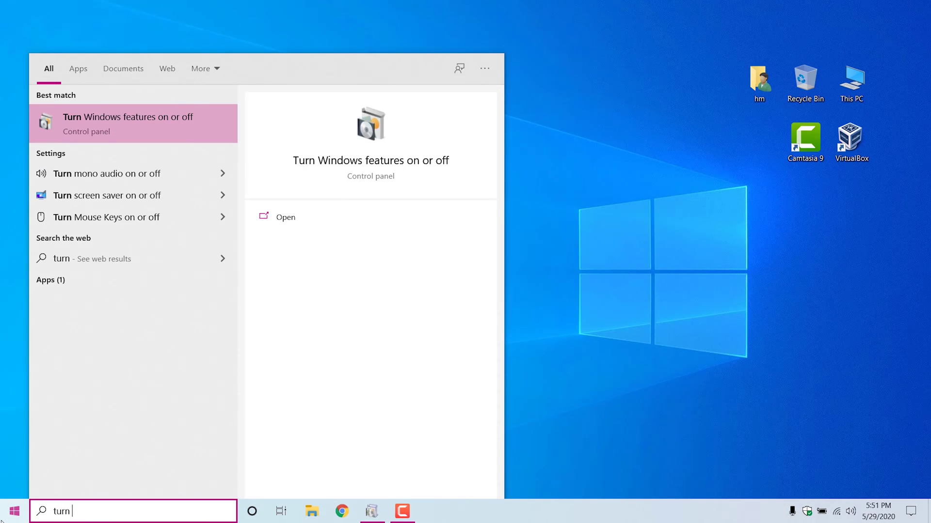
{"action": "type", "text": "windows "}
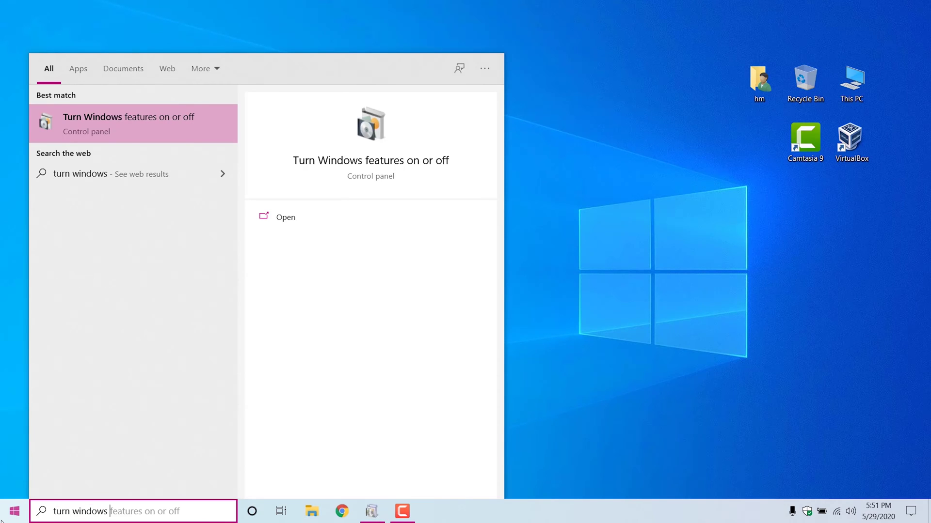
{"action": "type", "text": "fea"}
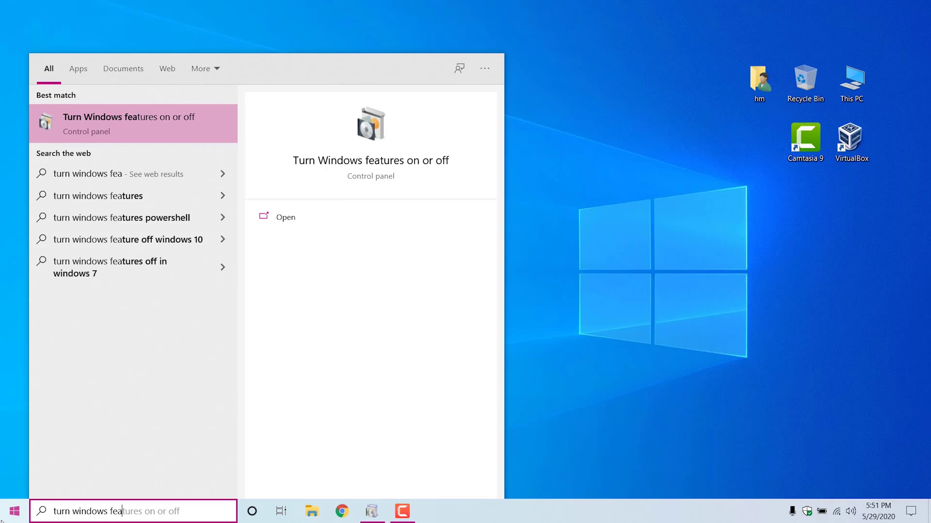
{"action": "type", "text": "tures on or of"}
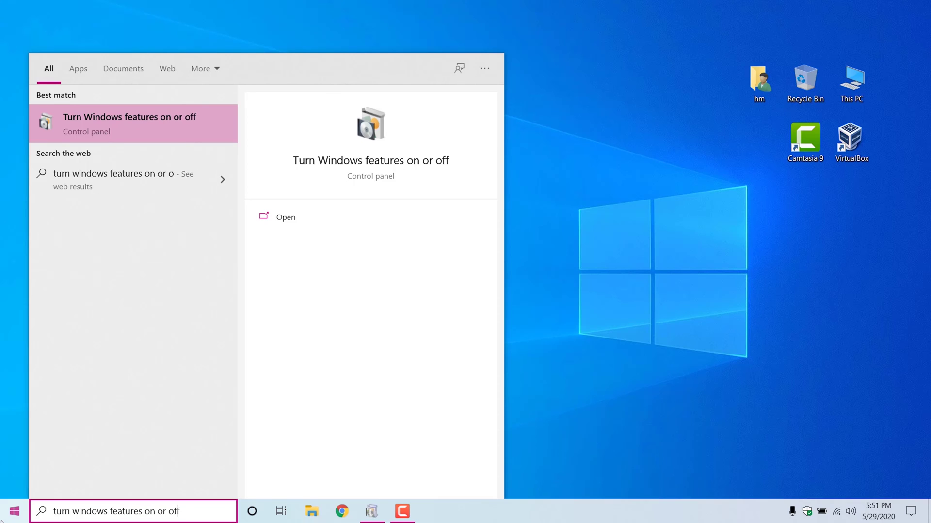
{"action": "type", "text": "f"}
{"action": "key", "text": "Escape"}
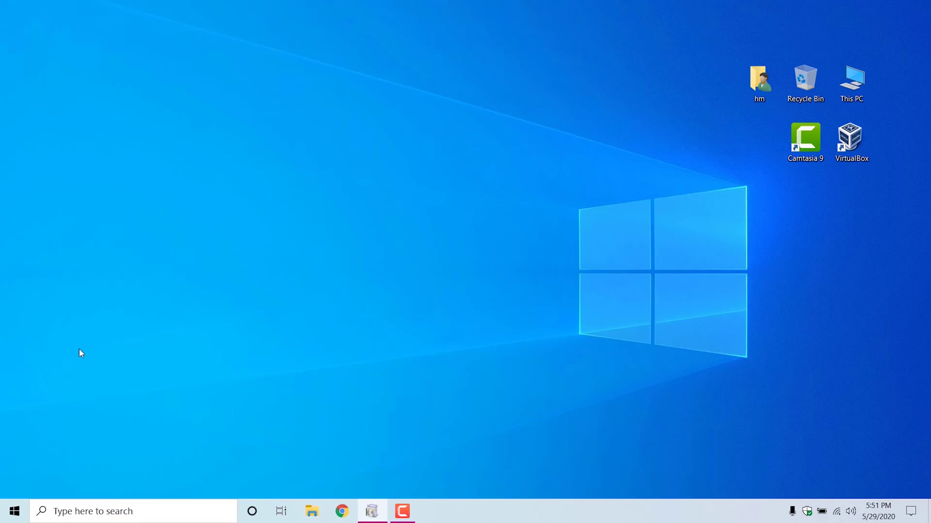
{"action": "left_click", "coordinate": [14, 511]}
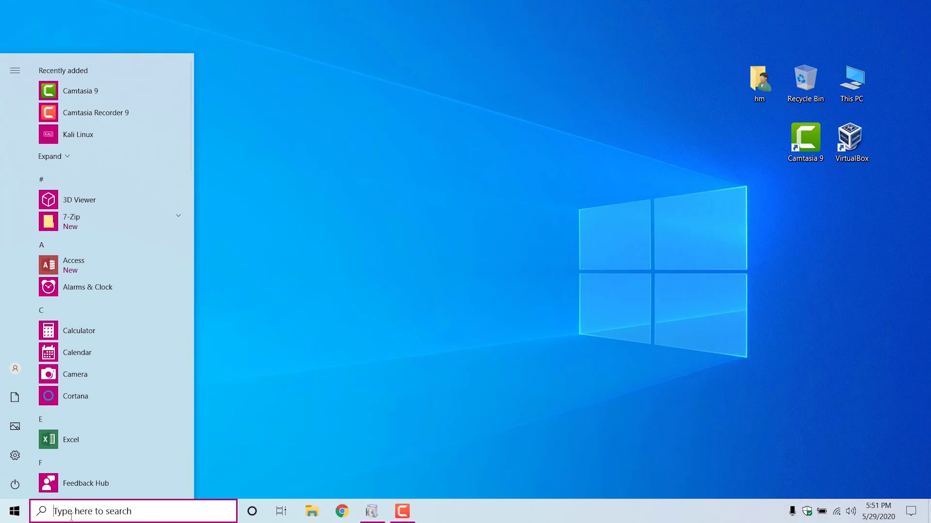
Step: Refresh the desktop, then scroll through the Windows Features list
{"action": "right_click", "coordinate": [281, 229]}
{"action": "left_click", "coordinate": [313, 263]}
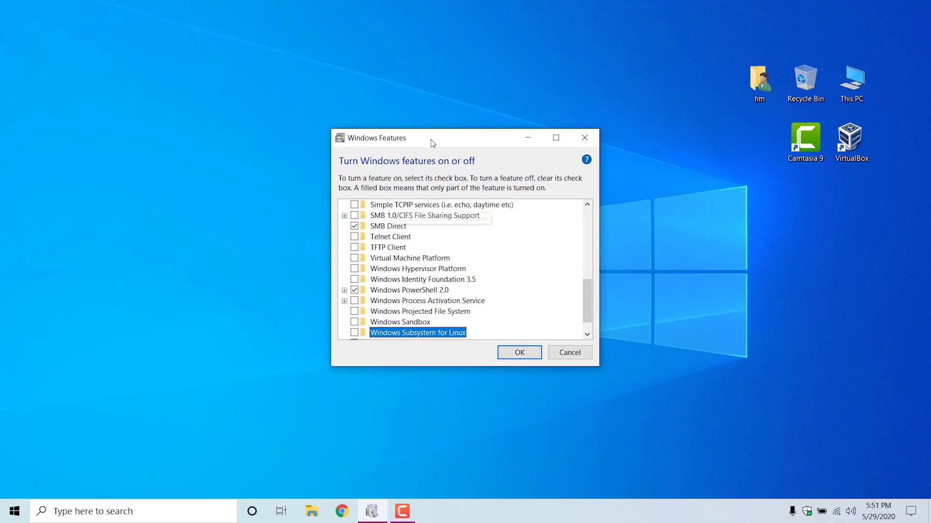
{"action": "left_click_drag", "start_coordinate": [433, 143], "coordinate": [411, 144]}
{"action": "scroll", "coordinate": [375, 235], "scroll_direction": "up", "scroll_amount": 3}
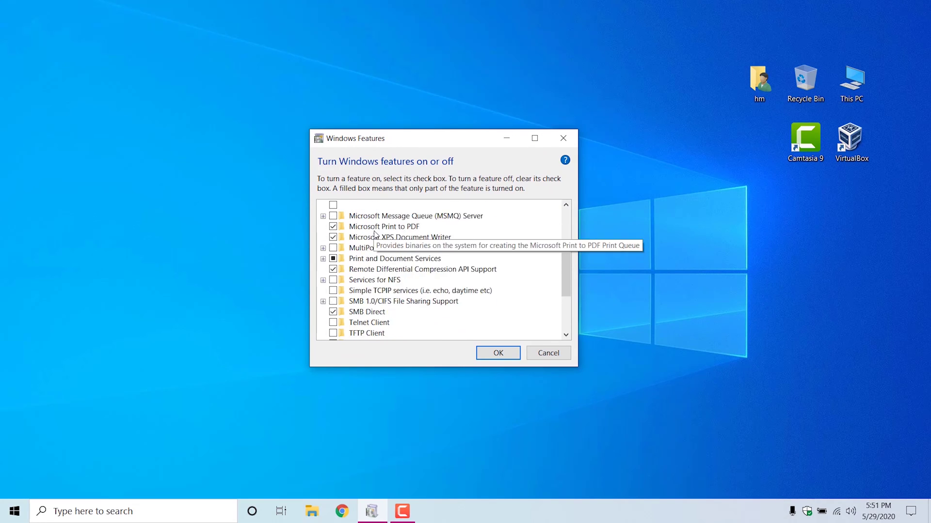
{"action": "scroll", "coordinate": [376, 235], "scroll_direction": "up", "scroll_amount": 2}
{"action": "scroll", "coordinate": [376, 235], "scroll_direction": "down", "scroll_amount": 5}
Step: Tick Windows Subsystem for Linux and Virtual Machine Platform, then confirm with OK
{"action": "left_click", "coordinate": [373, 312]}
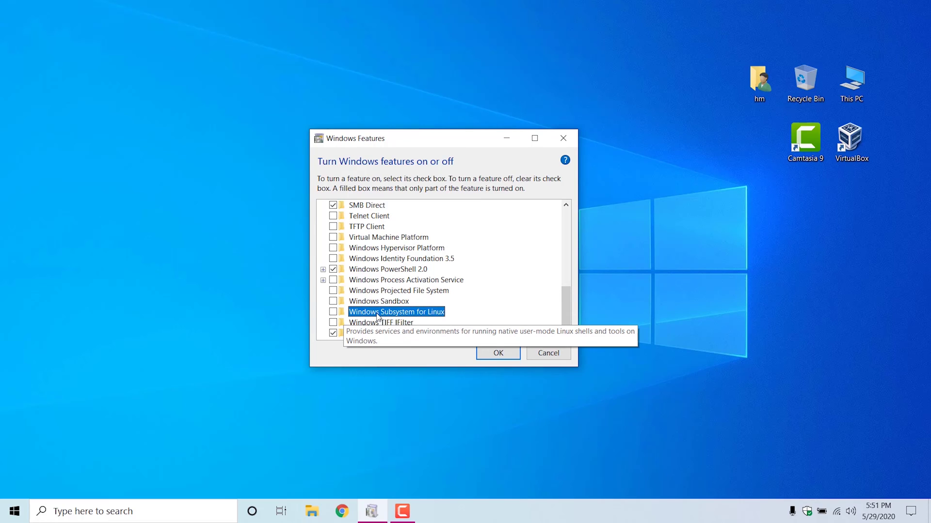
{"action": "left_click", "coordinate": [333, 312]}
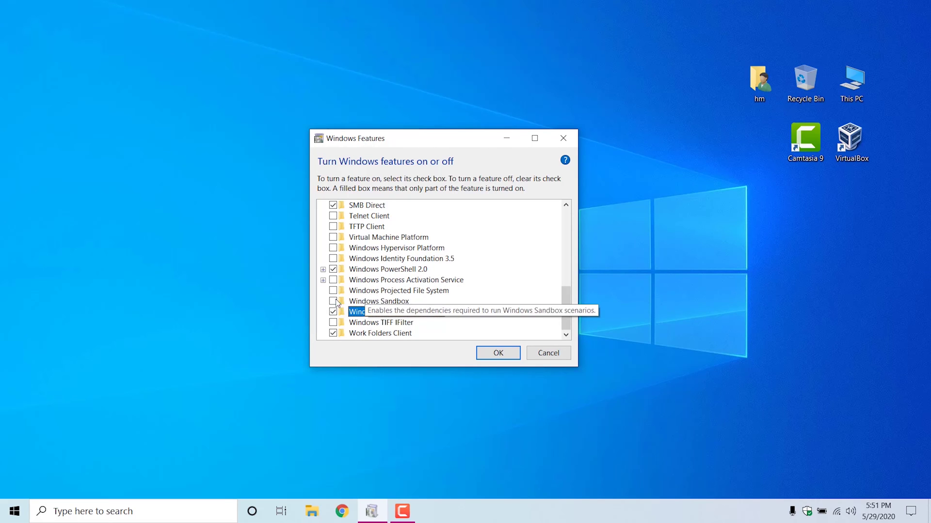
{"action": "left_click", "coordinate": [332, 237]}
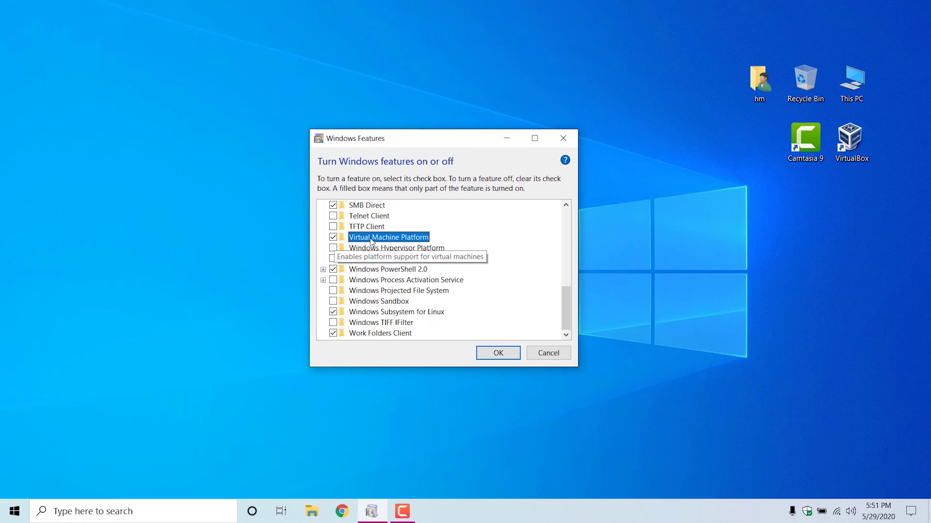
{"action": "left_click", "coordinate": [497, 357]}
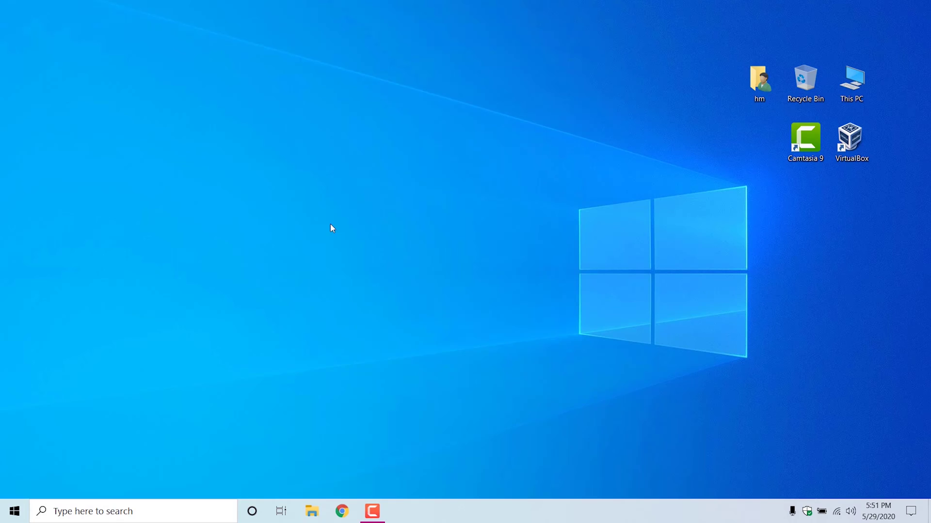
{"action": "right_click", "coordinate": [330, 224]}
{"action": "left_click", "coordinate": [350, 262]}
{"action": "right_click", "coordinate": [319, 231]}
{"action": "left_click", "coordinate": [338, 268]}
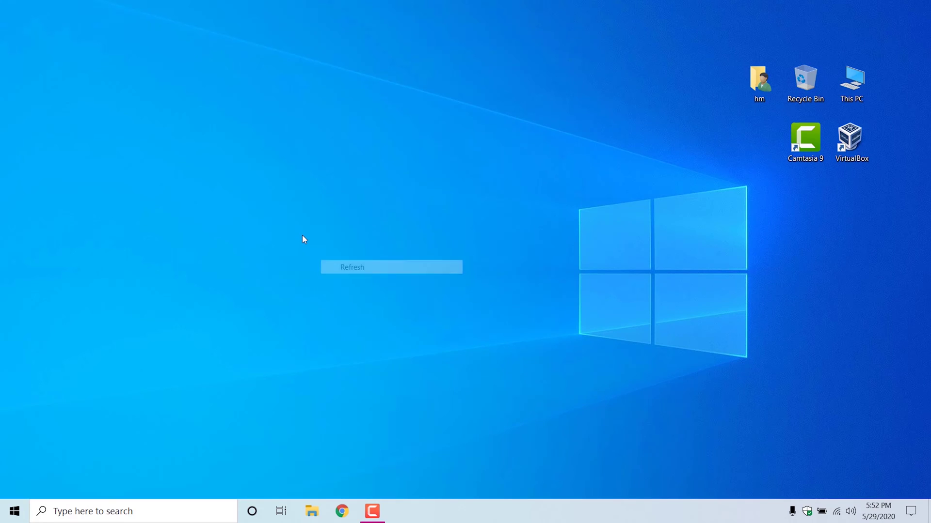
{"action": "right_click", "coordinate": [302, 235]}
{"action": "left_click", "coordinate": [322, 273]}
{"action": "right_click", "coordinate": [285, 239]}
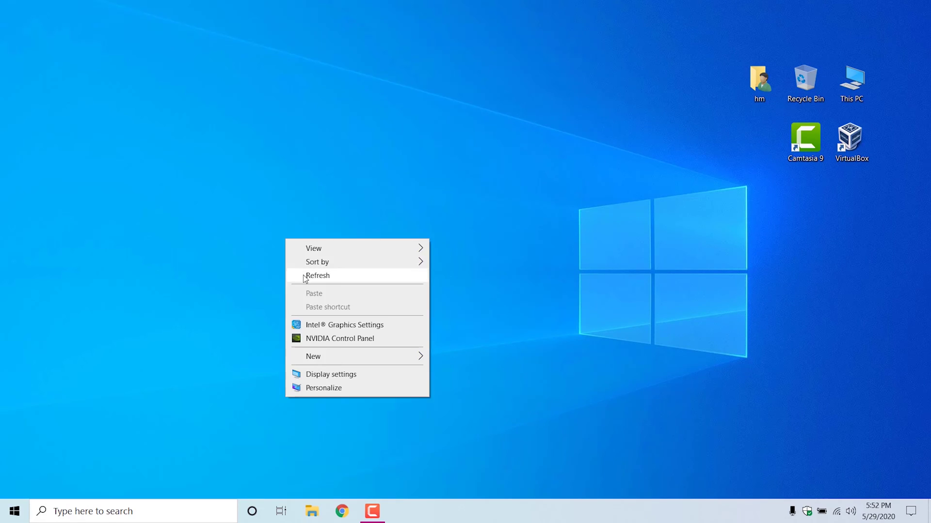
{"action": "left_click", "coordinate": [305, 277]}
{"action": "right_click", "coordinate": [266, 238]}
{"action": "left_click", "coordinate": [290, 280]}
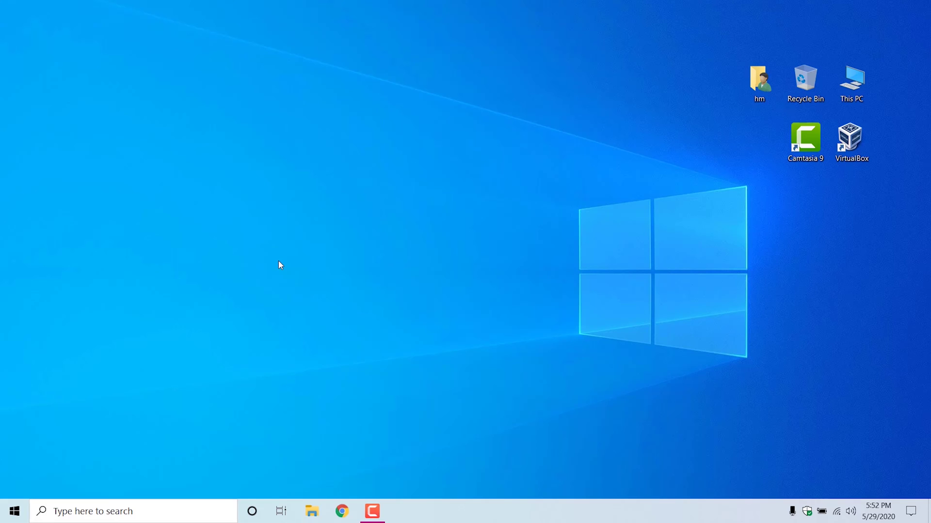
{"action": "right_click", "coordinate": [334, 222]}
{"action": "left_click", "coordinate": [351, 261]}
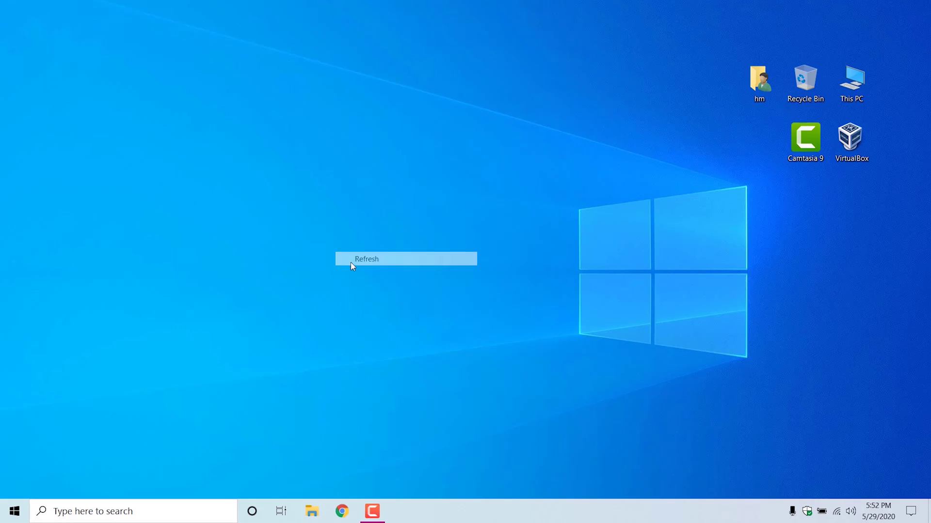
{"action": "left_click", "coordinate": [15, 511]}
{"action": "left_click", "coordinate": [15, 485]}
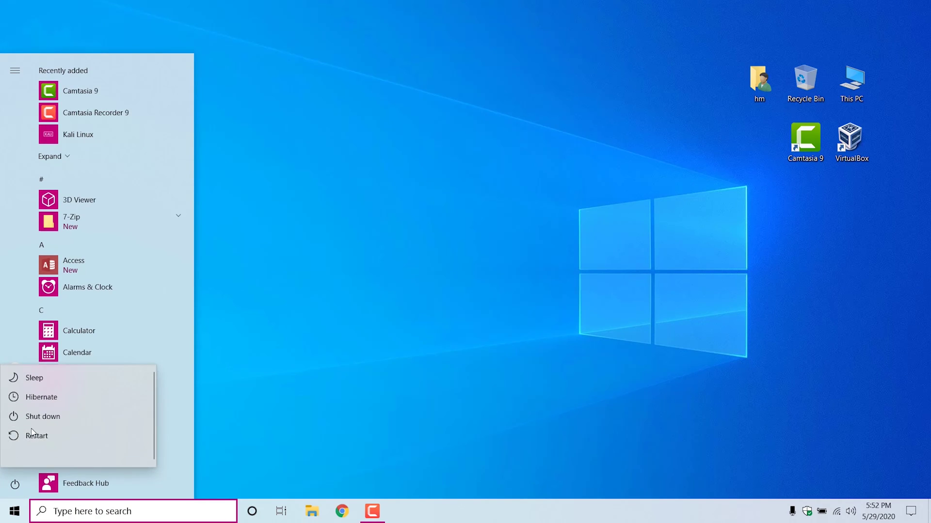
{"action": "left_click", "coordinate": [349, 293]}
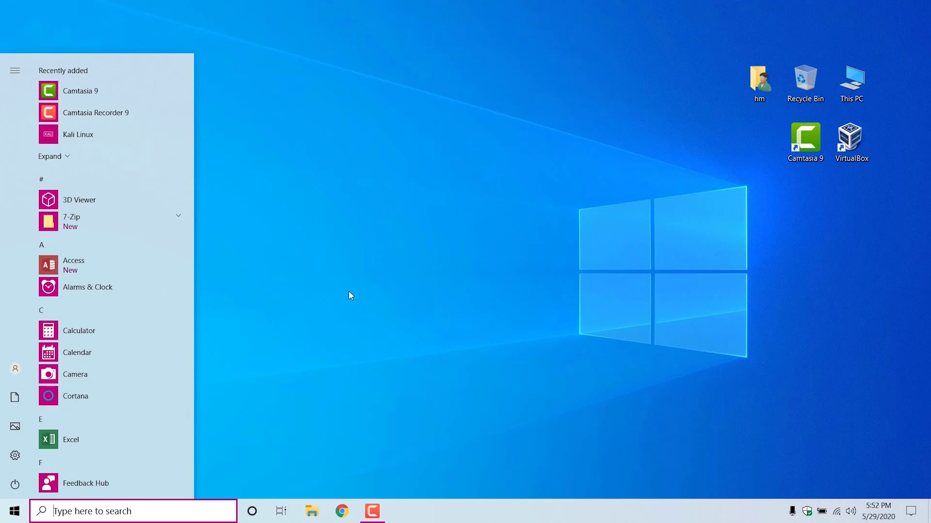
{"action": "right_click", "coordinate": [368, 309]}
{"action": "left_click", "coordinate": [417, 344]}
{"action": "right_click", "coordinate": [395, 284]}
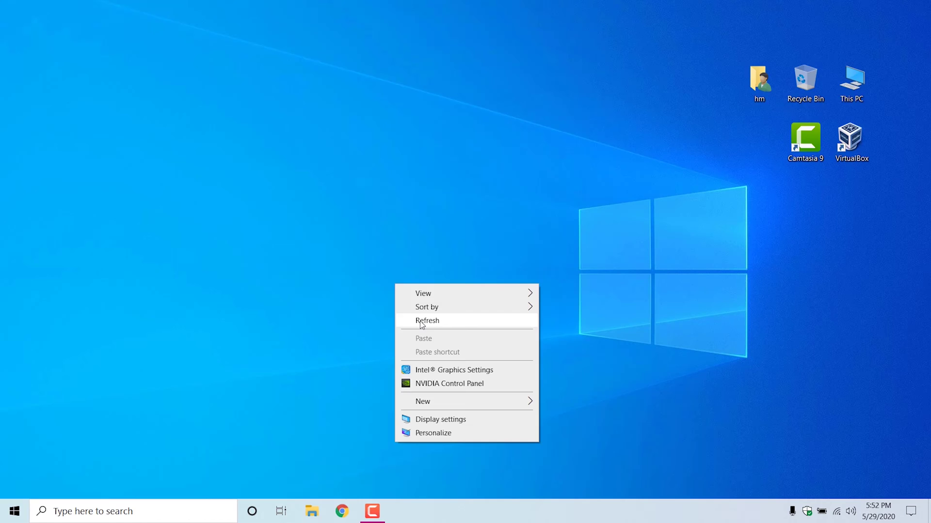
{"action": "left_click", "coordinate": [416, 320]}
{"action": "right_click", "coordinate": [357, 196]}
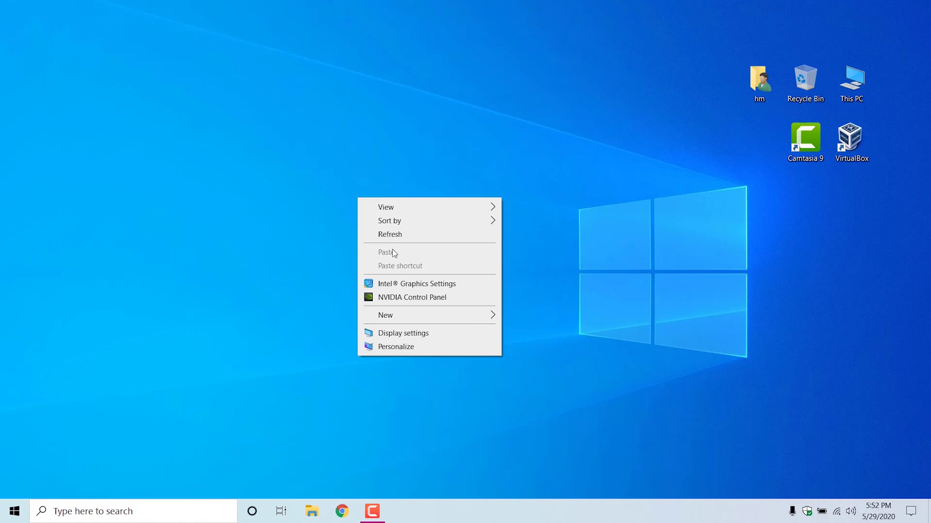
Step: Launch Command Prompt by searching 'cmd' from Start
{"action": "left_click", "coordinate": [370, 233]}
{"action": "key", "text": "super"}
{"action": "type", "text": "cmd"}
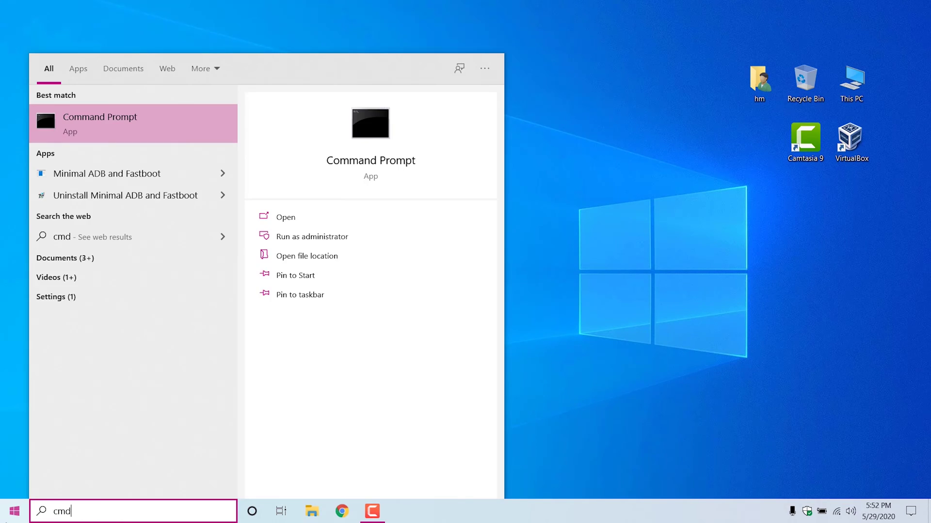
{"action": "key", "text": "Return"}
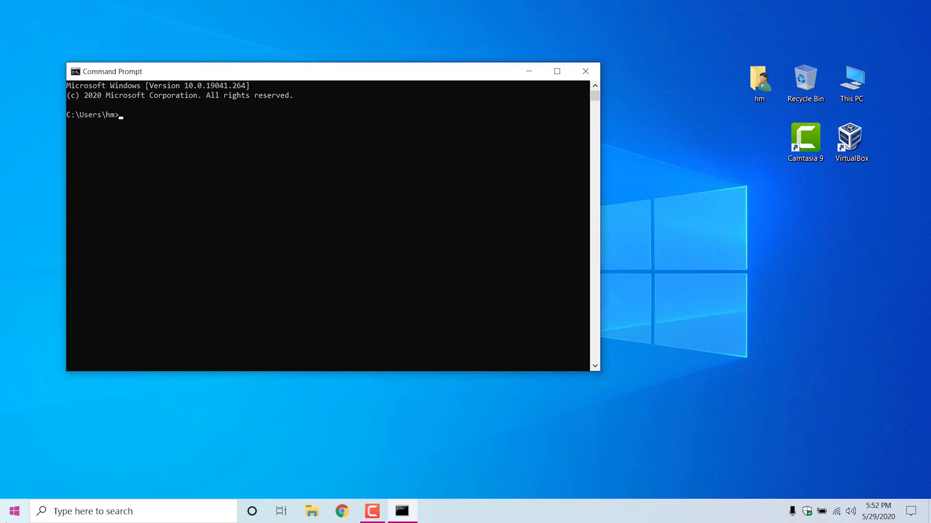
Step: Run wsl --help, maximize the console and scroll to the top of the output
{"action": "type", "text": "wsl --help"}
{"action": "key", "text": "Return"}
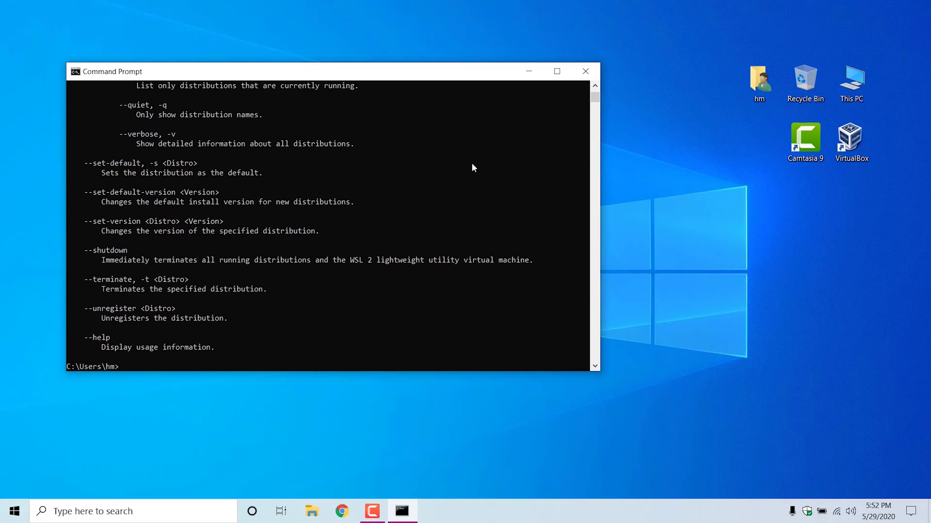
{"action": "left_click", "coordinate": [563, 72]}
{"action": "scroll", "coordinate": [152, 184], "scroll_direction": "up", "scroll_amount": 9}
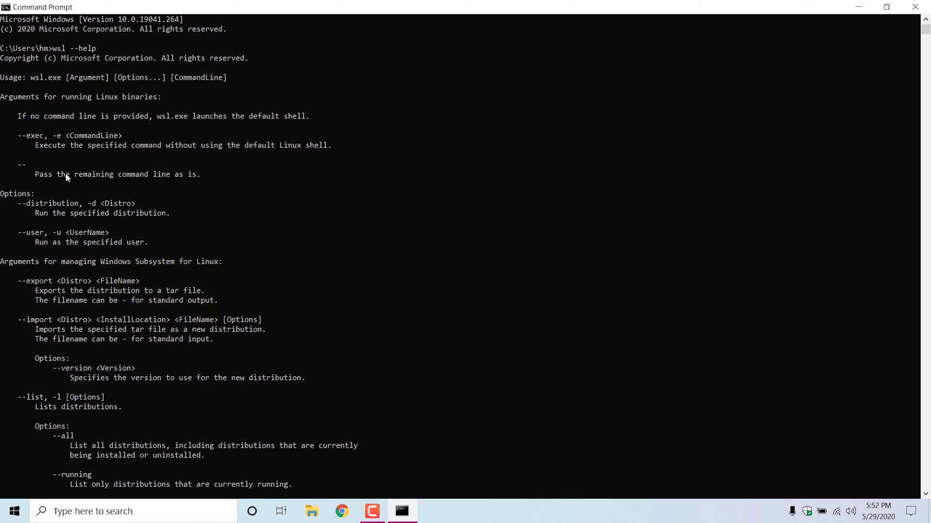
{"action": "scroll", "coordinate": [63, 179], "scroll_direction": "down", "scroll_amount": 2}
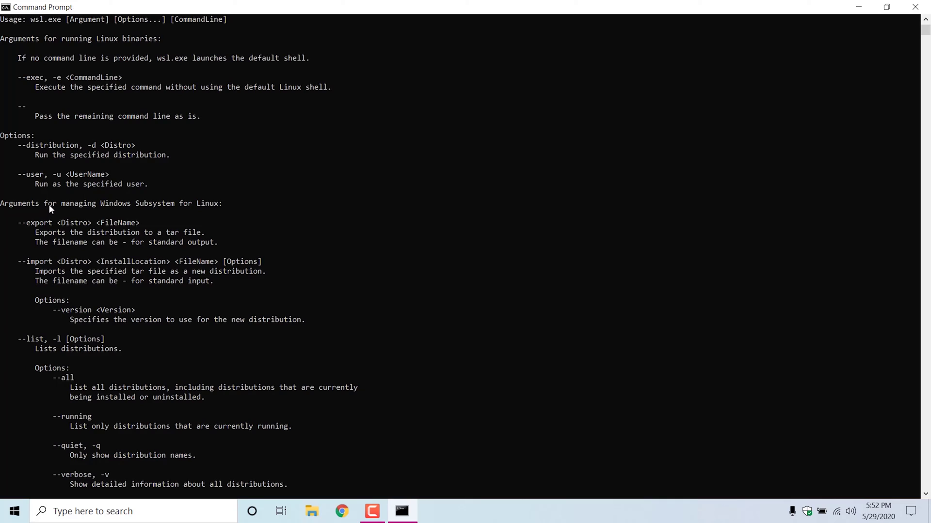
{"action": "left_click_drag", "start_coordinate": [23, 339], "coordinate": [46, 342]}
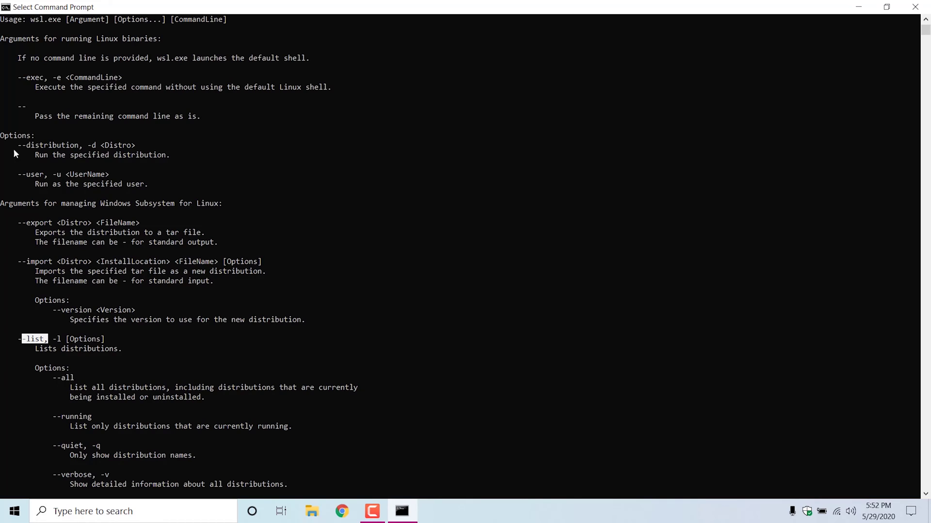
{"action": "left_click_drag", "start_coordinate": [30, 223], "coordinate": [74, 223]}
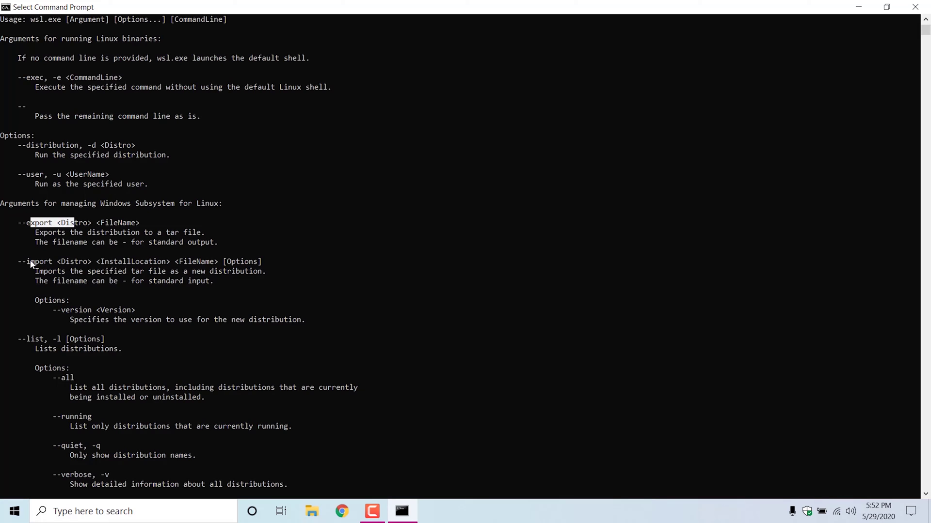
{"action": "left_click_drag", "start_coordinate": [27, 262], "coordinate": [52, 263]}
{"action": "scroll", "coordinate": [111, 279], "scroll_direction": "down", "scroll_amount": 6}
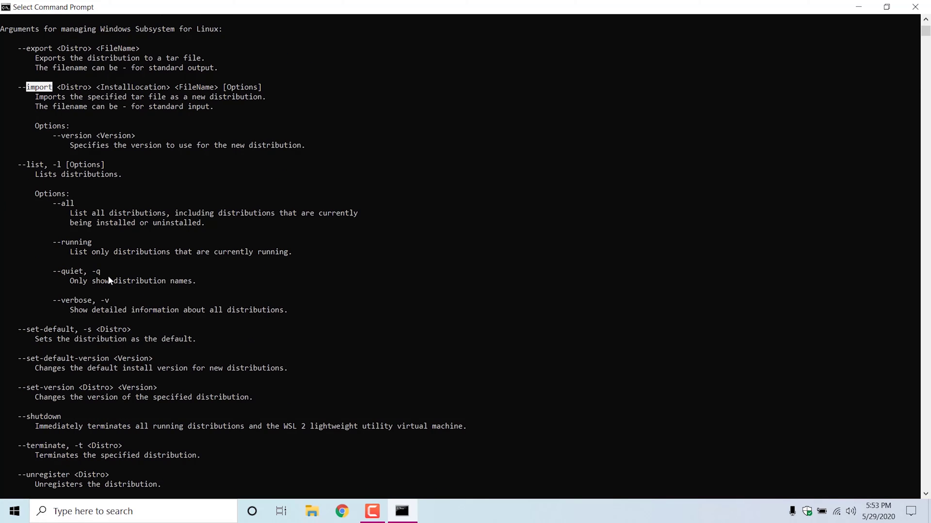
{"action": "scroll", "coordinate": [109, 280], "scroll_direction": "down", "scroll_amount": 2}
{"action": "left_click_drag", "start_coordinate": [31, 272], "coordinate": [126, 281]}
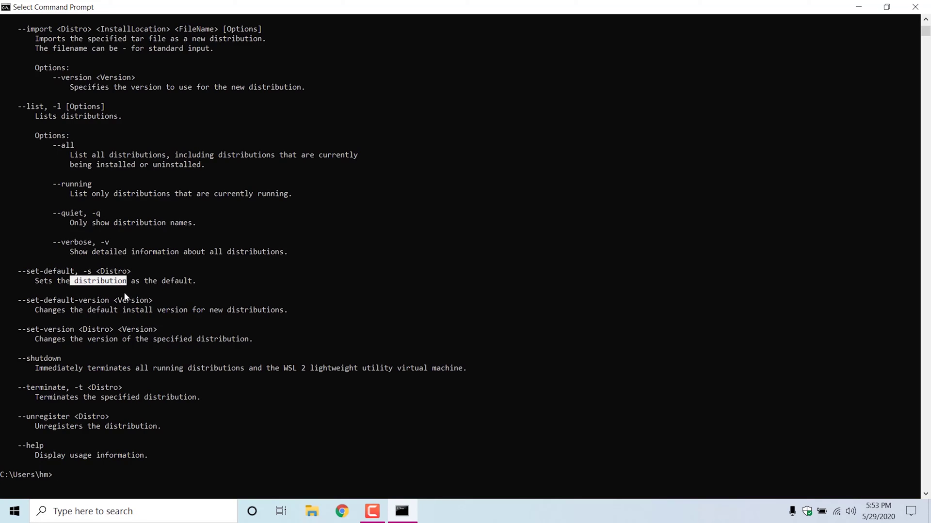
{"action": "left_click", "coordinate": [97, 285]}
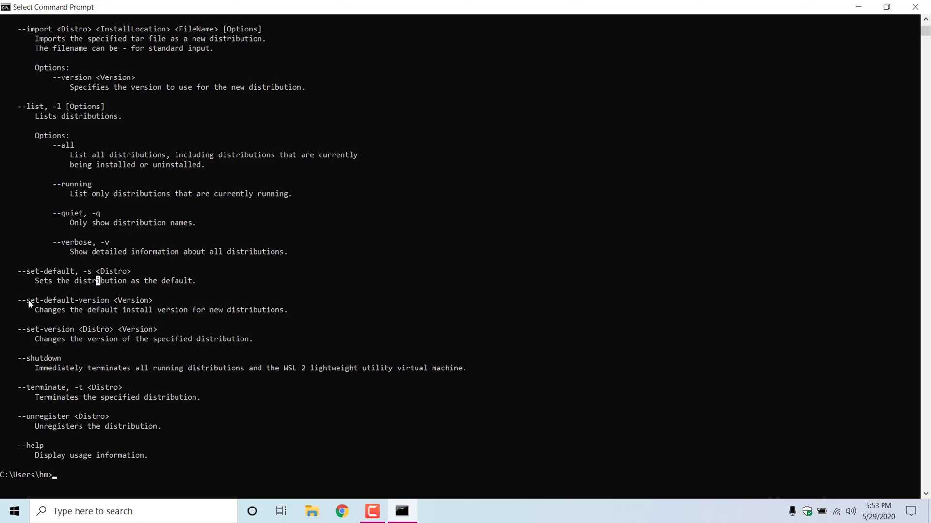
{"action": "left_click_drag", "start_coordinate": [17, 300], "coordinate": [109, 303]}
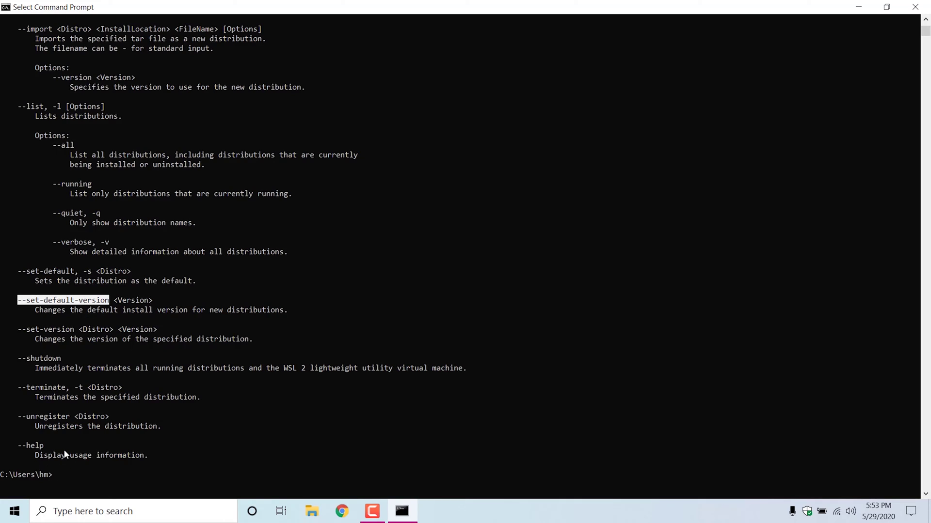
Step: Run wsl -l, highlight the kali-linux (Default) entry, then clear the console with cls
{"action": "key", "text": "Escape"}
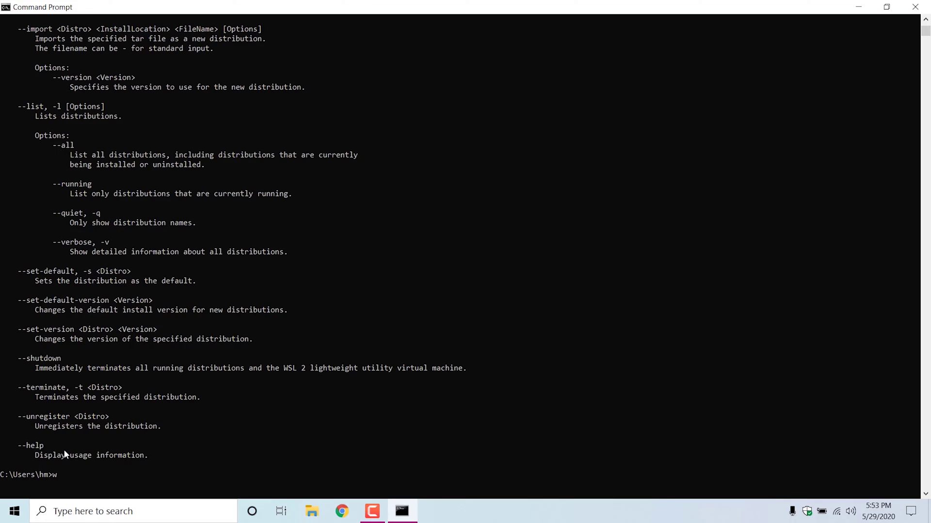
{"action": "type", "text": "wsl -l"}
{"action": "key", "text": "Return"}
{"action": "left_click_drag", "start_coordinate": [1, 477], "coordinate": [87, 476]}
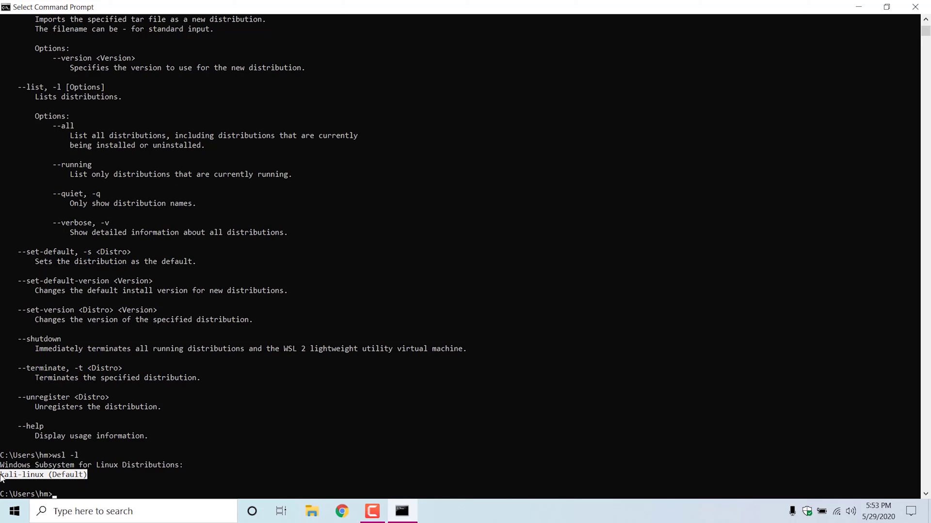
{"action": "left_click", "coordinate": [55, 476]}
{"action": "left_click_drag", "start_coordinate": [55, 476], "coordinate": [85, 475]}
{"action": "left_click", "coordinate": [100, 478]}
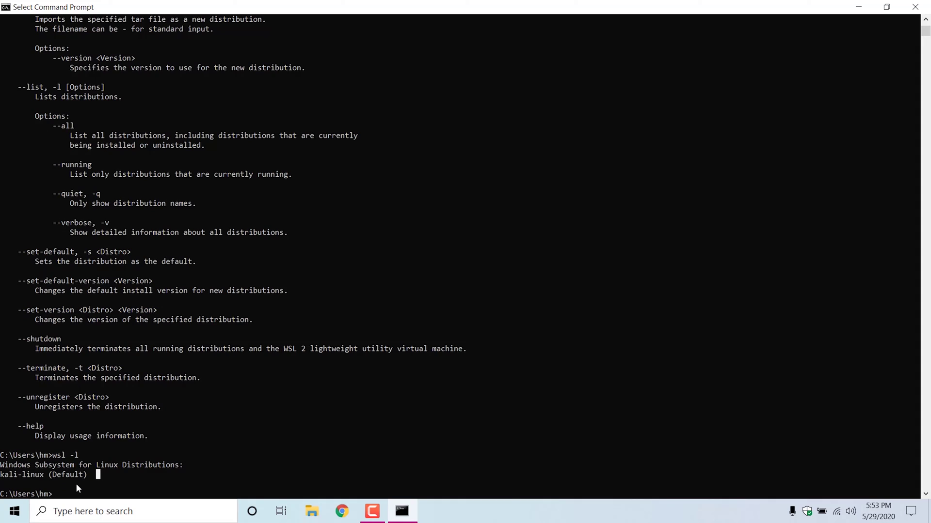
{"action": "type", "text": "cls"}
{"action": "key", "text": "Return"}
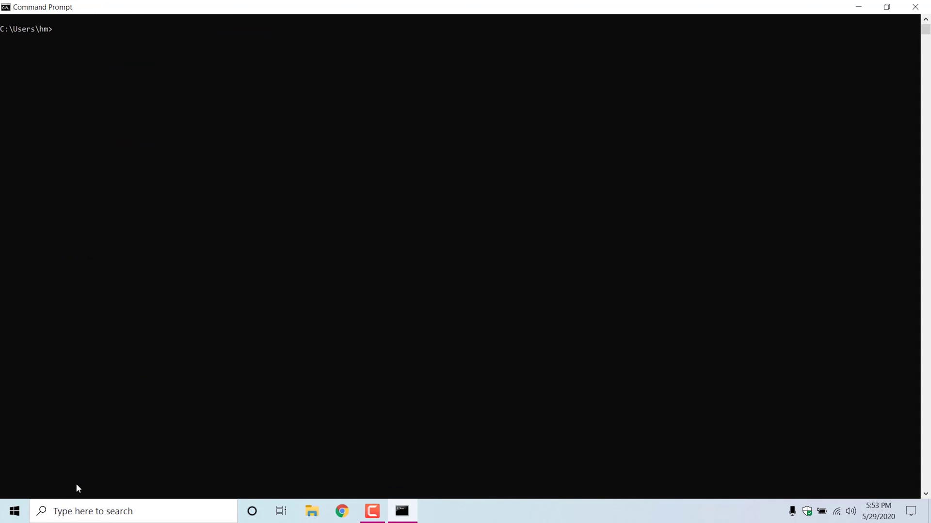
Step: Run wsl --set-default-version 2
{"action": "type", "text": "wsl --v"}
{"action": "key", "text": "BackSpace"}
{"action": "type", "text": "set-default-version 2"}
{"action": "key", "text": "Return"}
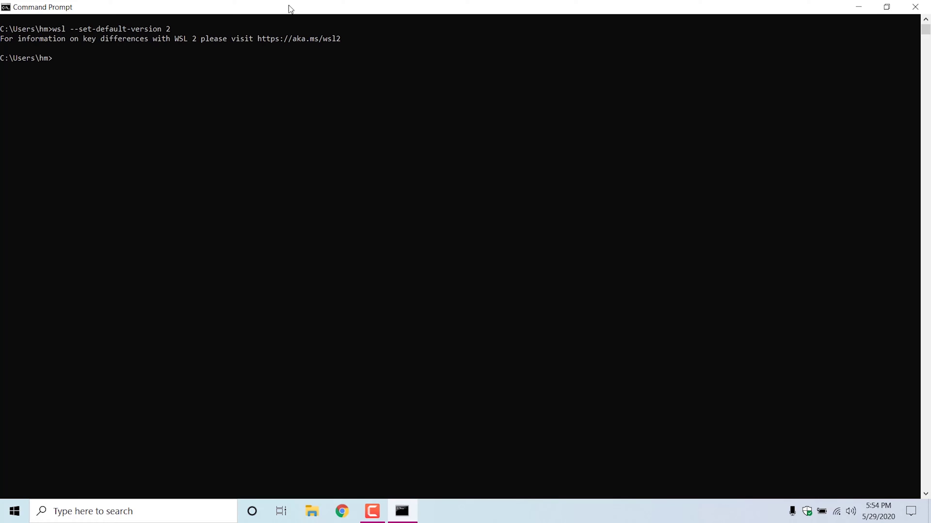
{"action": "left_click", "coordinate": [233, 40]}
{"action": "left_click", "coordinate": [274, 42]}
{"action": "left_click_drag", "start_coordinate": [260, 38], "coordinate": [342, 41]}
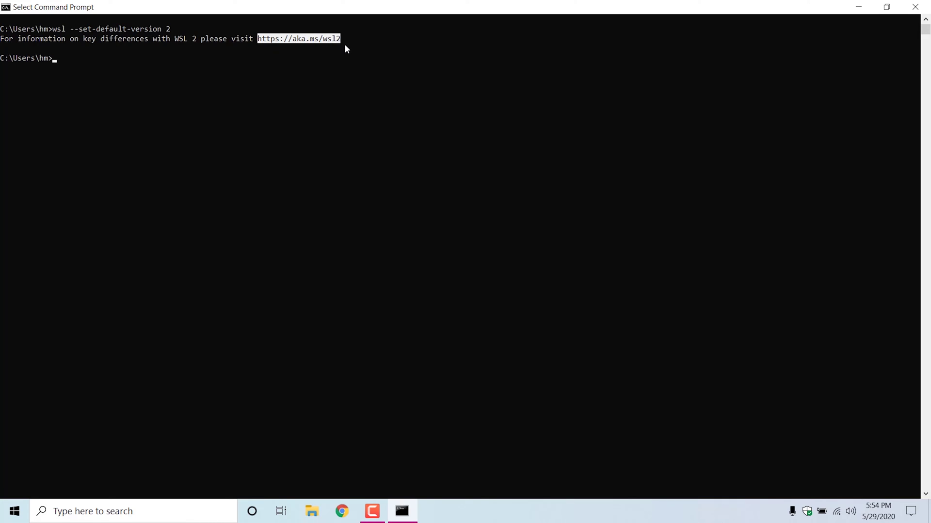
{"action": "left_click", "coordinate": [346, 47]}
{"action": "left_click_drag", "start_coordinate": [2, 38], "coordinate": [353, 41]}
{"action": "left_click", "coordinate": [299, 47]}
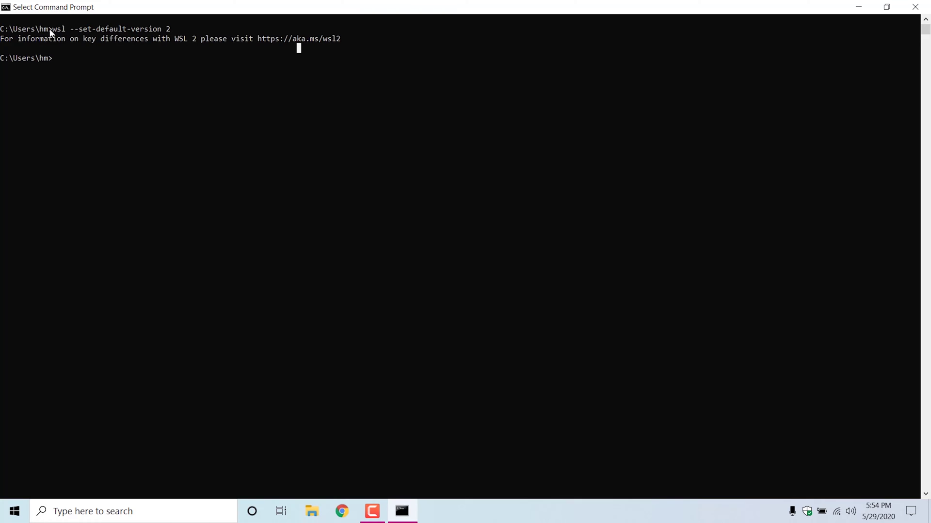
{"action": "left_click_drag", "start_coordinate": [53, 29], "coordinate": [83, 30]}
{"action": "left_click_drag", "start_coordinate": [148, 29], "coordinate": [197, 29]}
{"action": "left_click", "coordinate": [150, 67]}
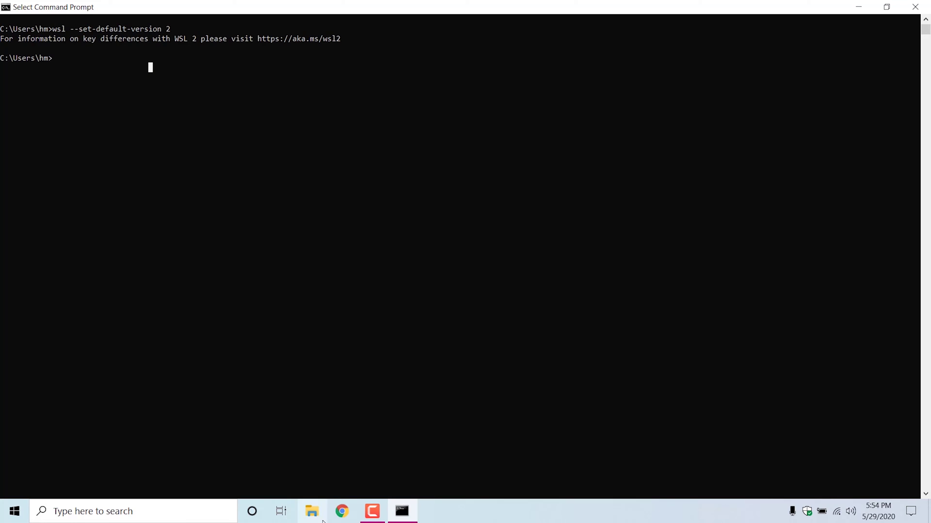
{"action": "left_click", "coordinate": [309, 515]}
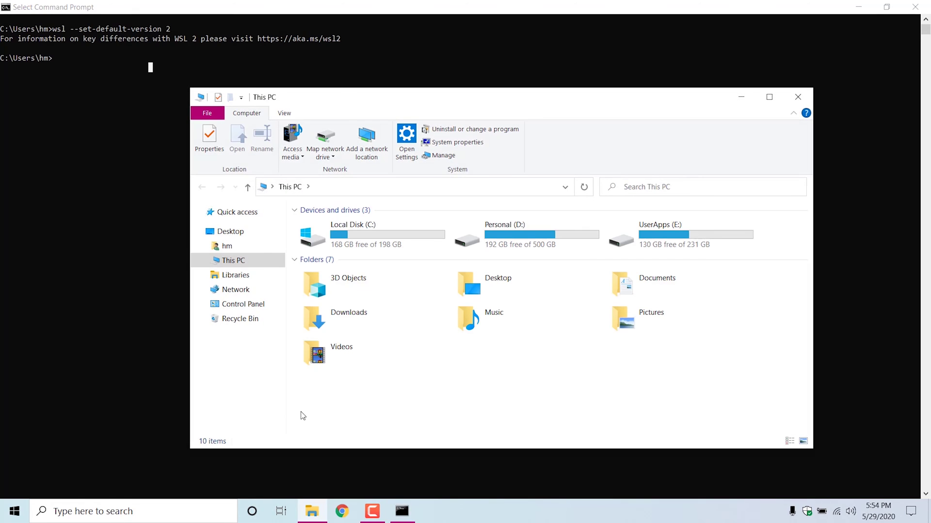
Step: Browse to Downloads\Programs, right-click wsl_update_x64.msi, then minimize the folder window
{"action": "left_click", "coordinate": [386, 321]}
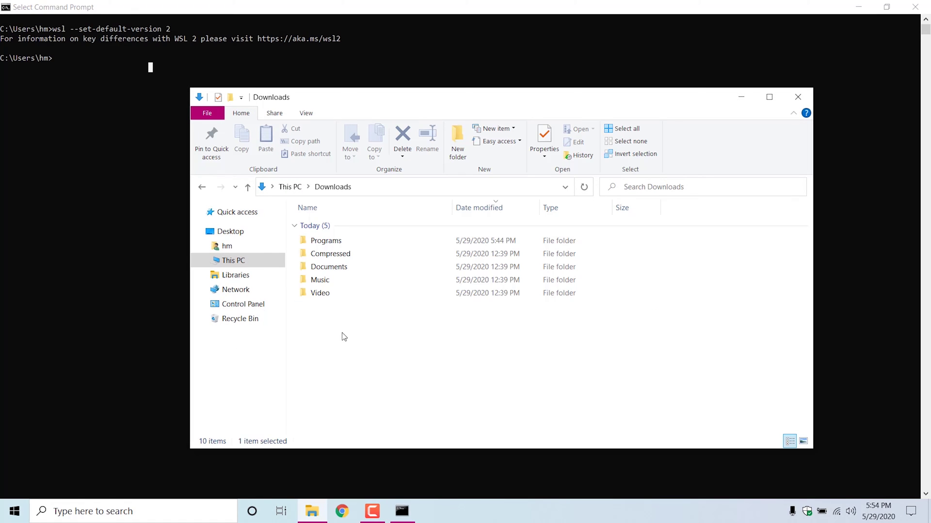
{"action": "double_click", "coordinate": [324, 241]}
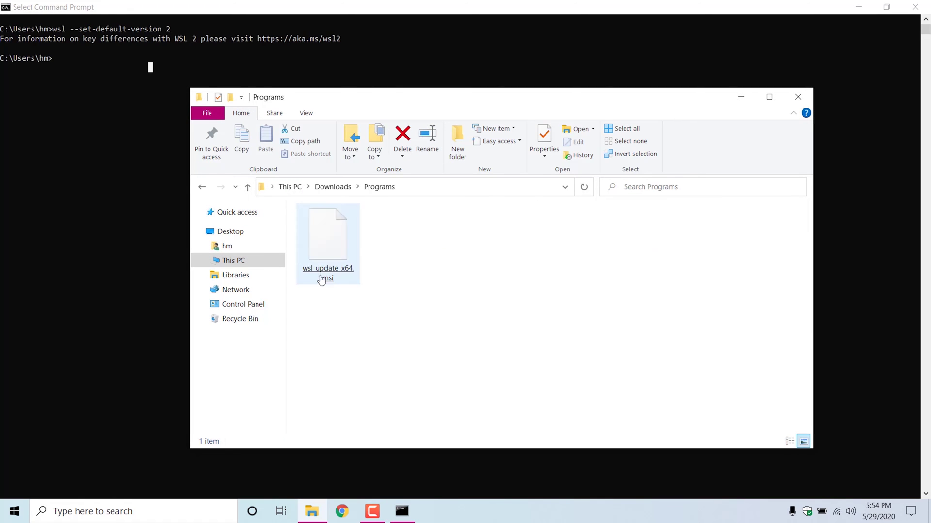
{"action": "left_click", "coordinate": [339, 254]}
{"action": "right_click", "coordinate": [326, 243]}
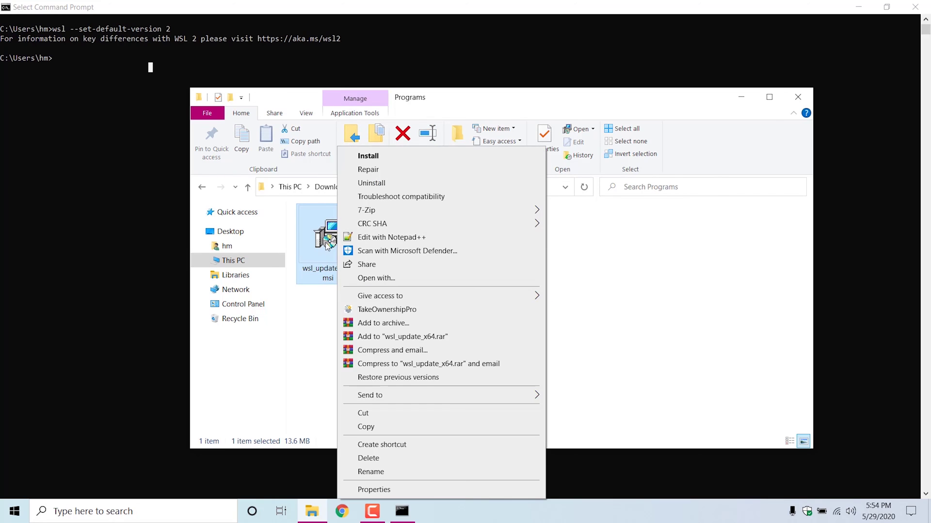
{"action": "left_click", "coordinate": [567, 273]}
{"action": "left_click", "coordinate": [742, 98]}
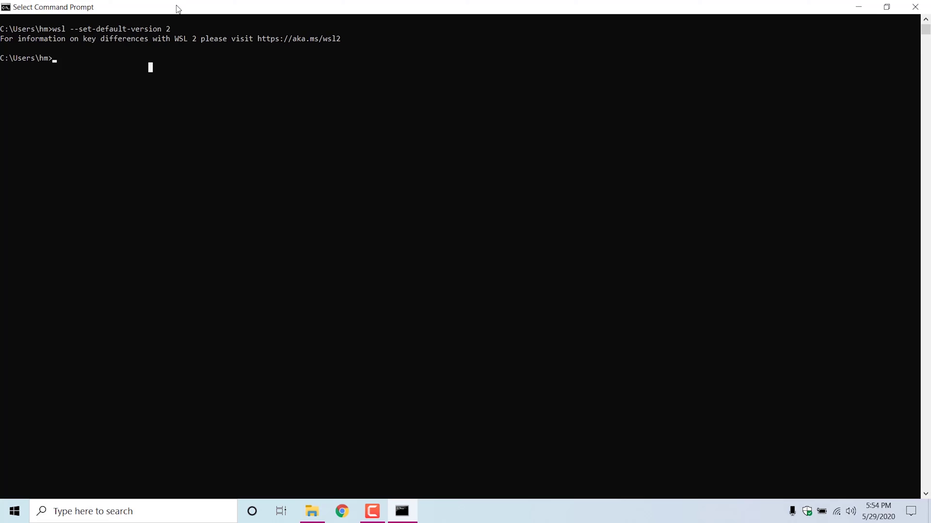
Step: Rerun the recalled wsl --set-default-version 2 command and select its WSL 2 message
{"action": "key", "text": "Escape"}
{"action": "key", "text": "Up"}
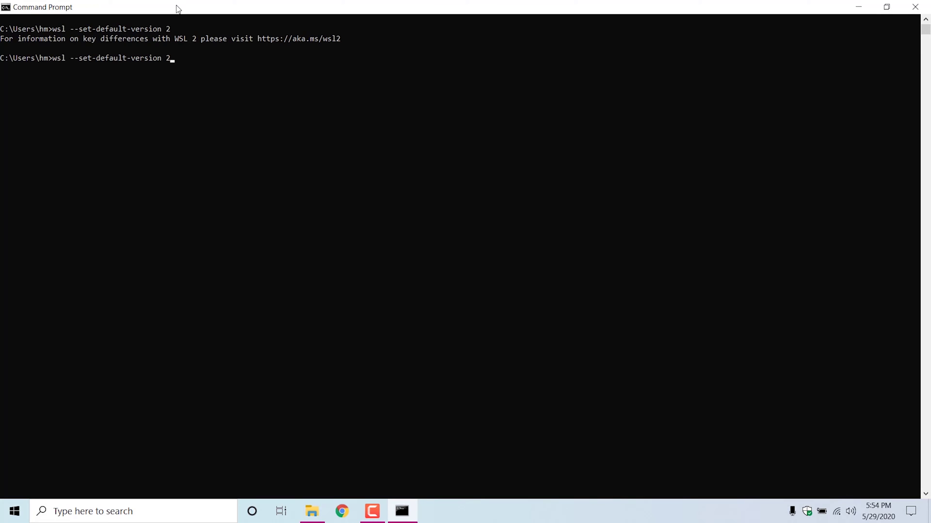
{"action": "key", "text": "Return"}
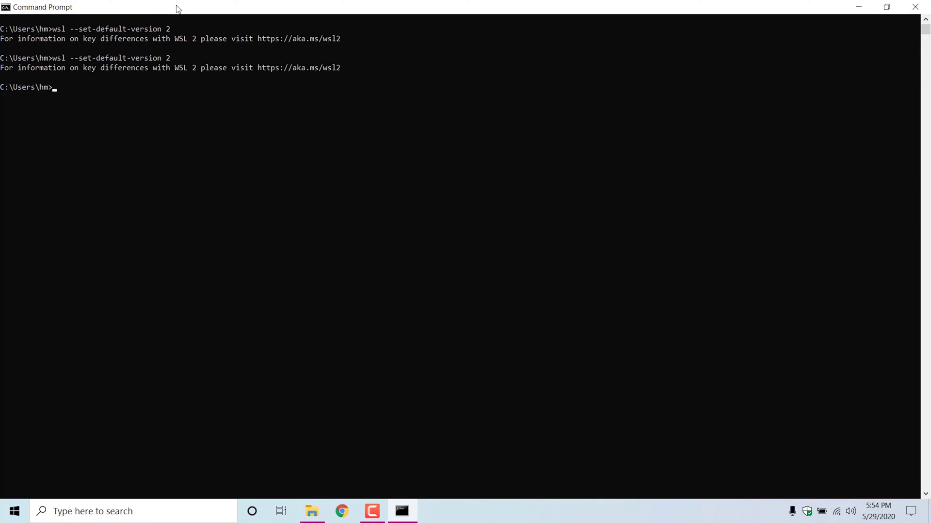
{"action": "left_click_drag", "start_coordinate": [2, 66], "coordinate": [348, 69]}
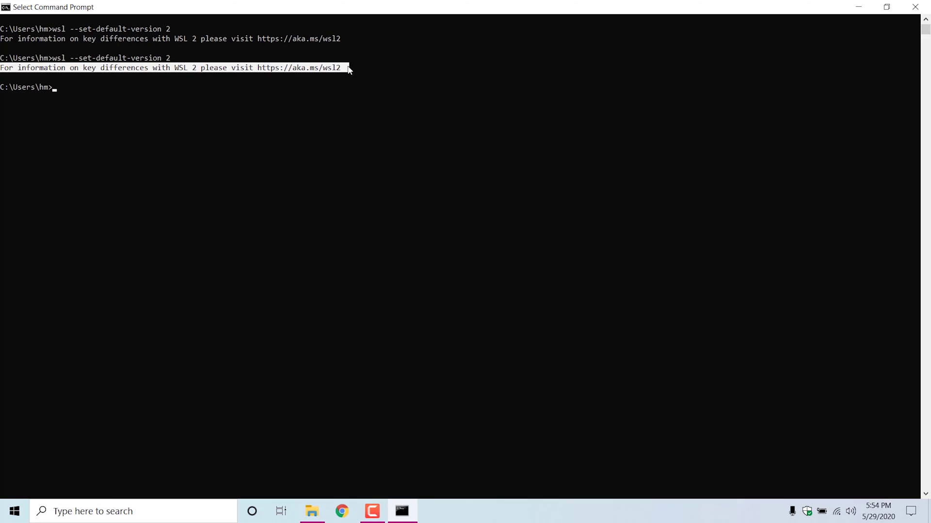
{"action": "left_click", "coordinate": [348, 69]}
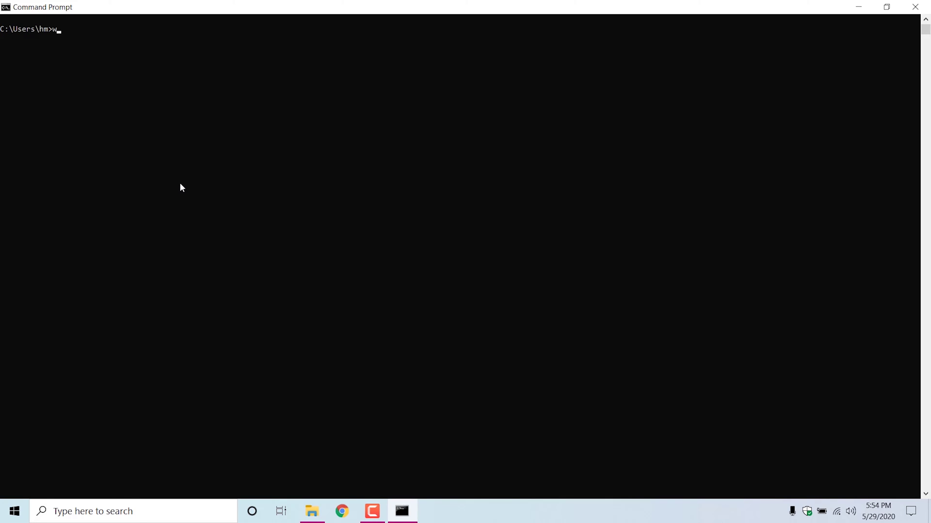
Step: Delete a stray character, restore the console to a smaller window and shift it right
{"action": "key", "text": "BackSpace"}
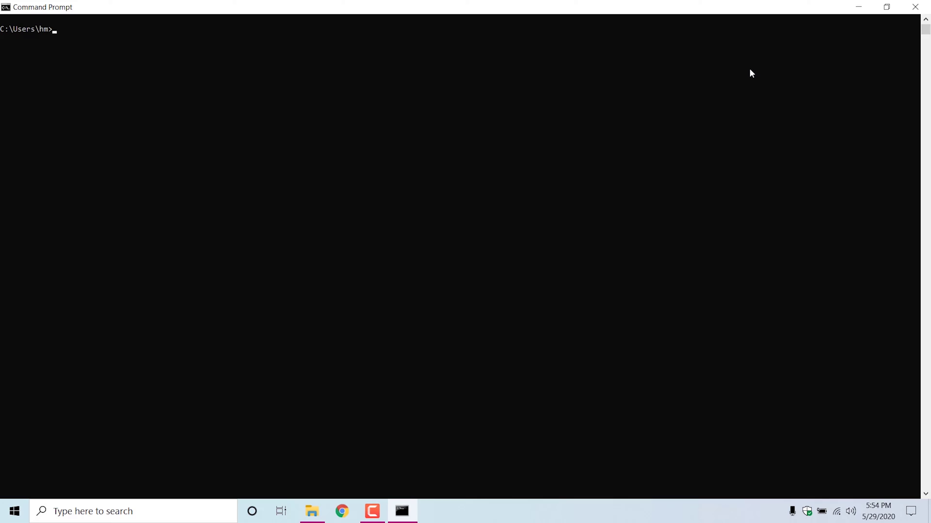
{"action": "left_click", "coordinate": [886, 9]}
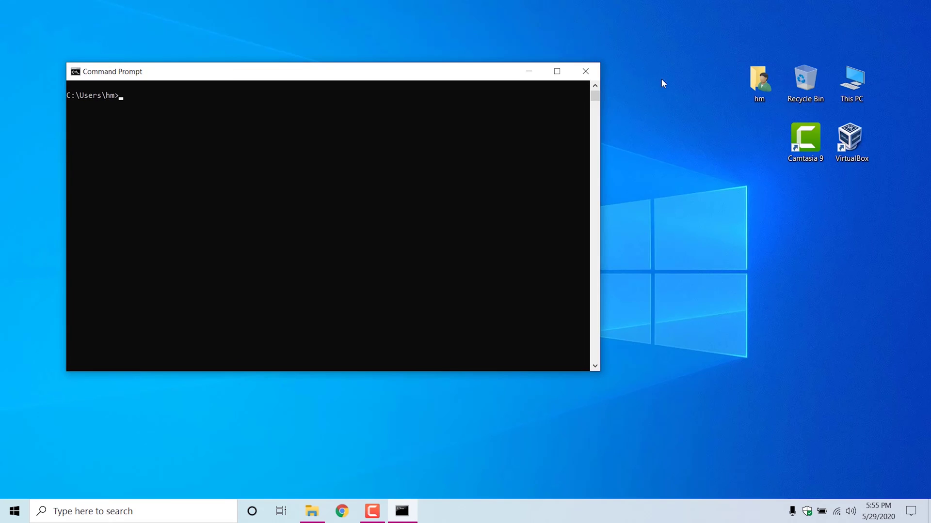
{"action": "left_click_drag", "start_coordinate": [459, 77], "coordinate": [520, 76]}
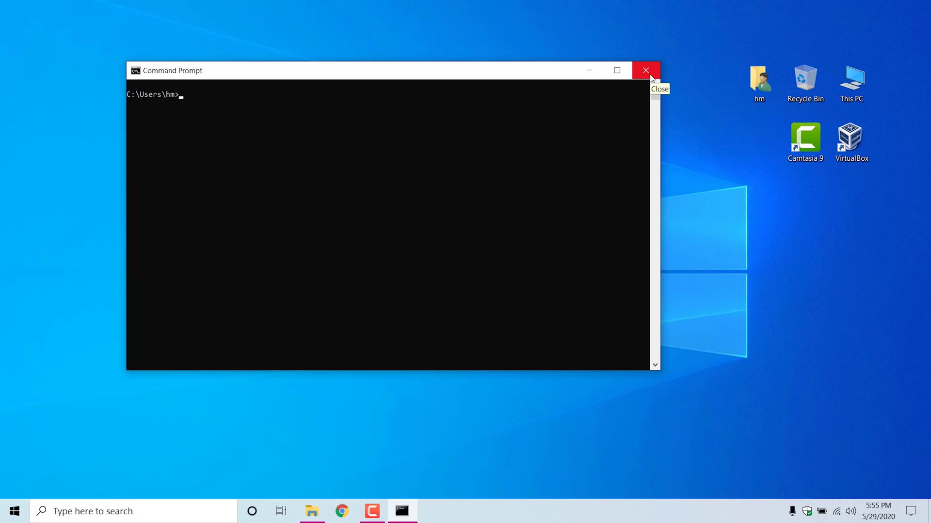
Step: Close Command Prompt, refresh the desktop twice and briefly open the Start menu
{"action": "left_click", "coordinate": [651, 76]}
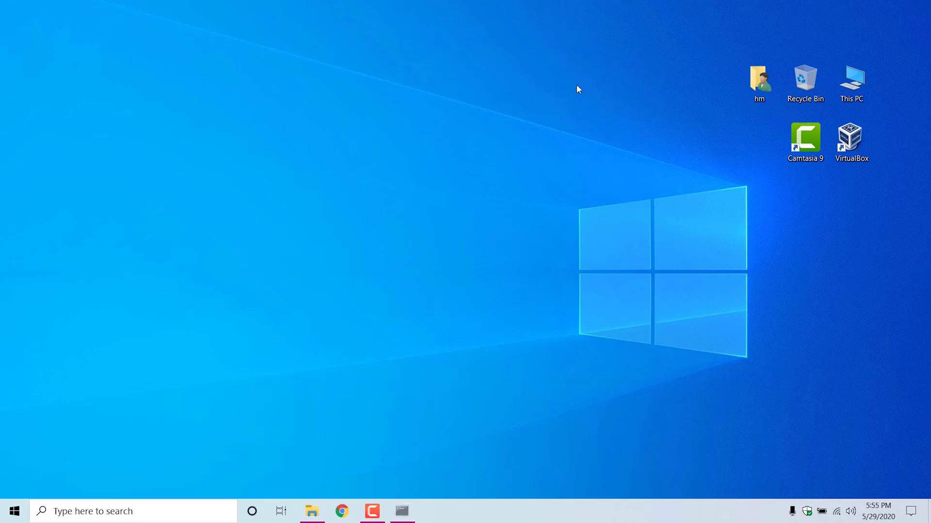
{"action": "right_click", "coordinate": [324, 97]}
{"action": "left_click", "coordinate": [354, 133]}
{"action": "right_click", "coordinate": [191, 134]}
{"action": "left_click", "coordinate": [195, 167]}
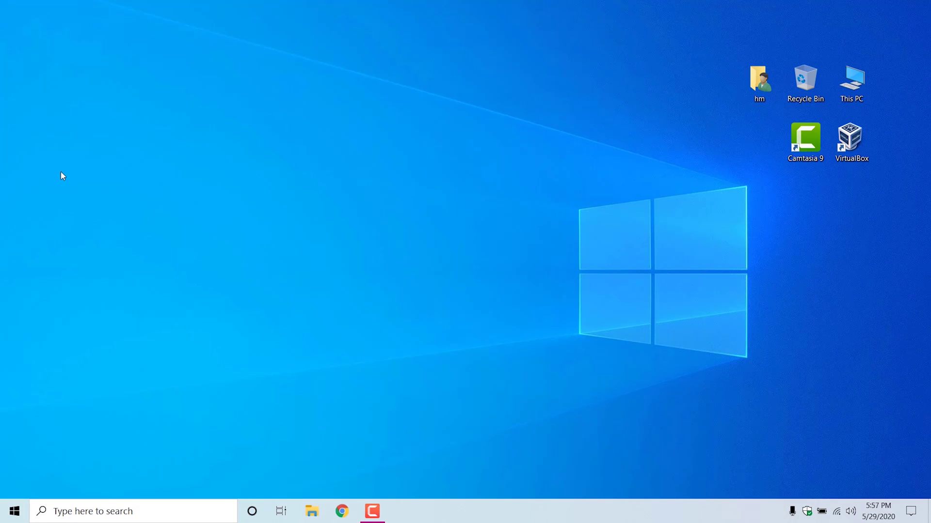
{"action": "left_click", "coordinate": [14, 511]}
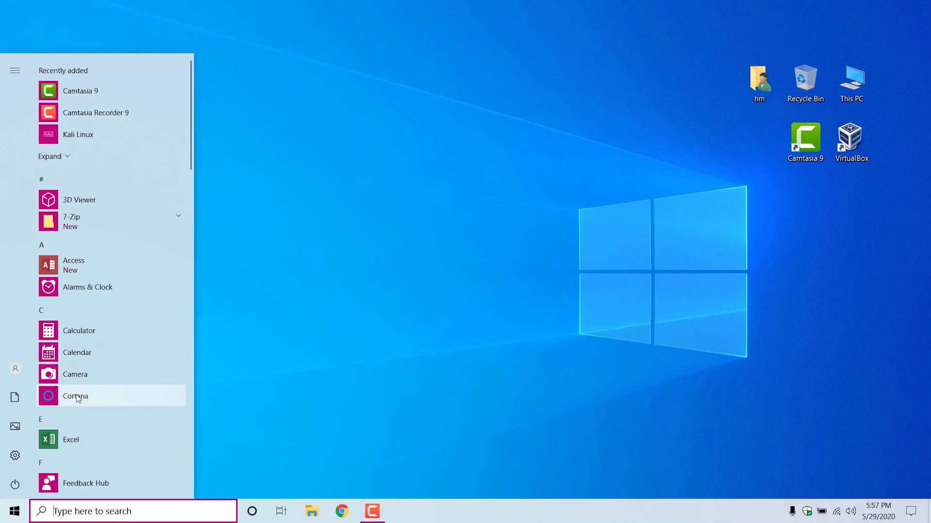
{"action": "left_click", "coordinate": [380, 442]}
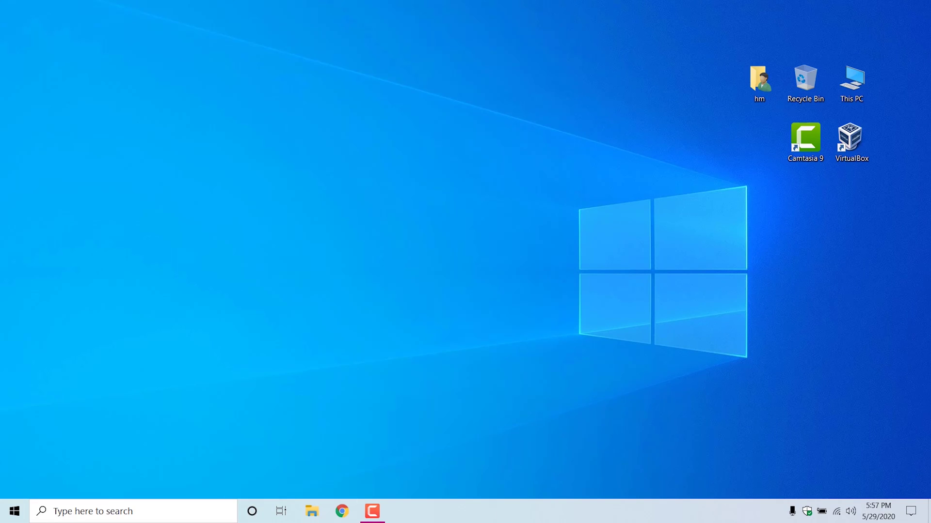
Step: Uncheck Show Cortana button in the taskbar menu, then re-check it
{"action": "right_click", "coordinate": [474, 513]}
{"action": "right_click", "coordinate": [446, 513]}
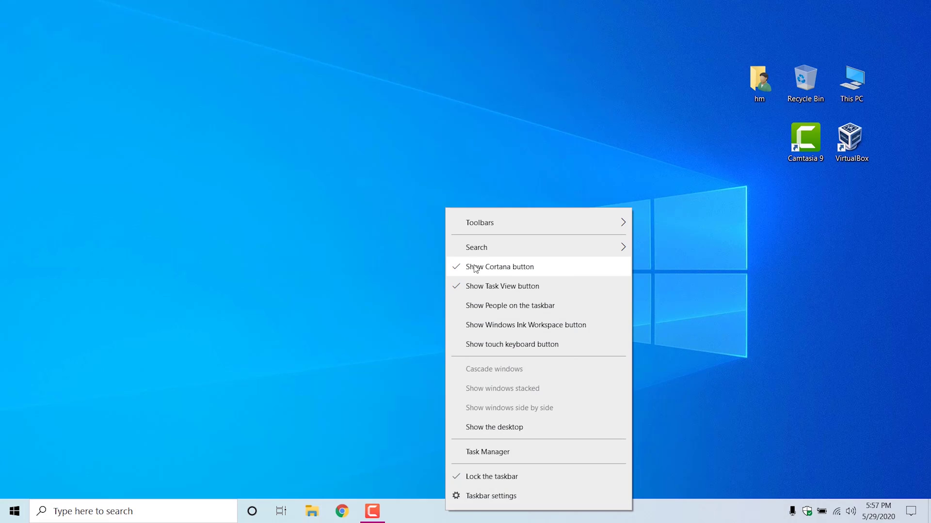
{"action": "left_click", "coordinate": [489, 270]}
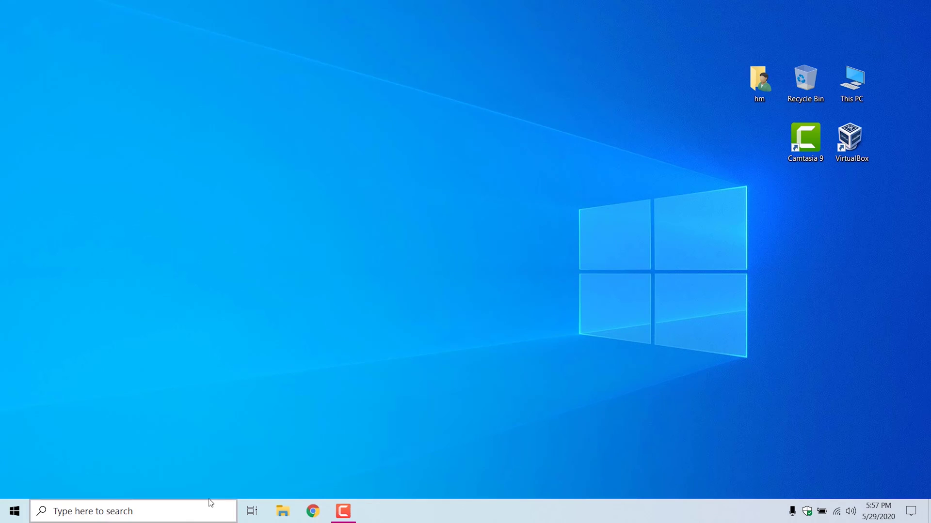
{"action": "right_click", "coordinate": [436, 512]}
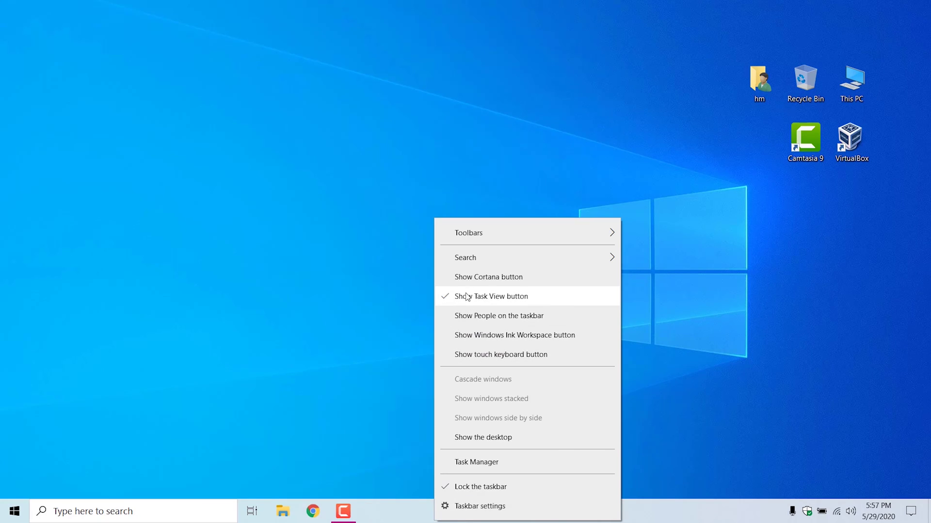
{"action": "left_click", "coordinate": [466, 277]}
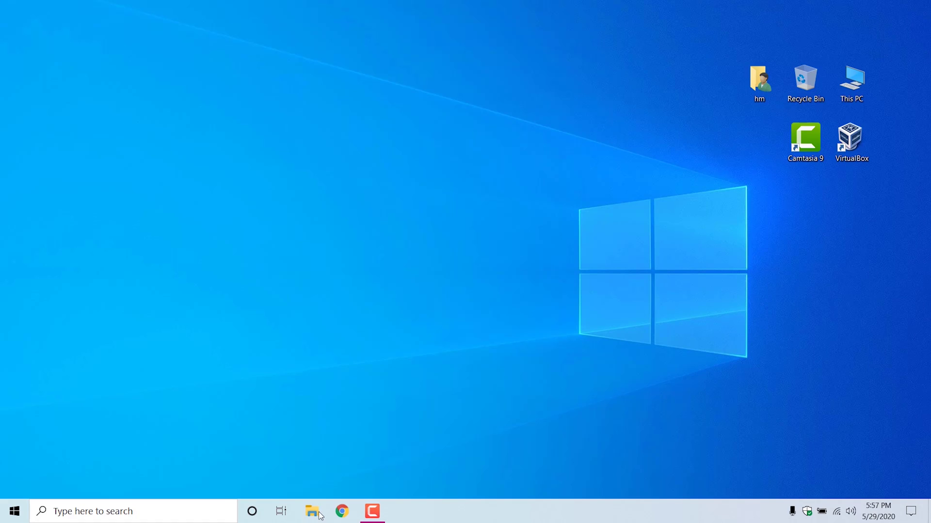
{"action": "left_click", "coordinate": [252, 513]}
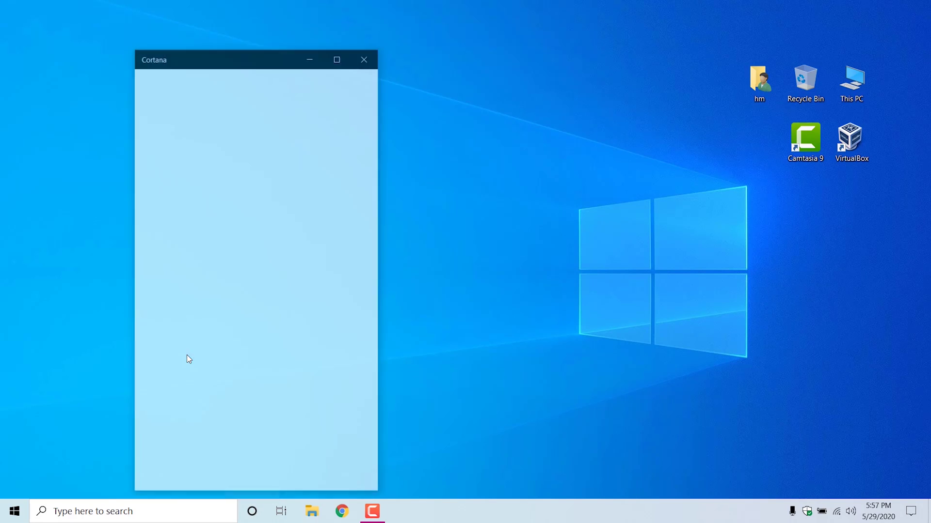
{"action": "left_click_drag", "start_coordinate": [228, 63], "coordinate": [413, 50]}
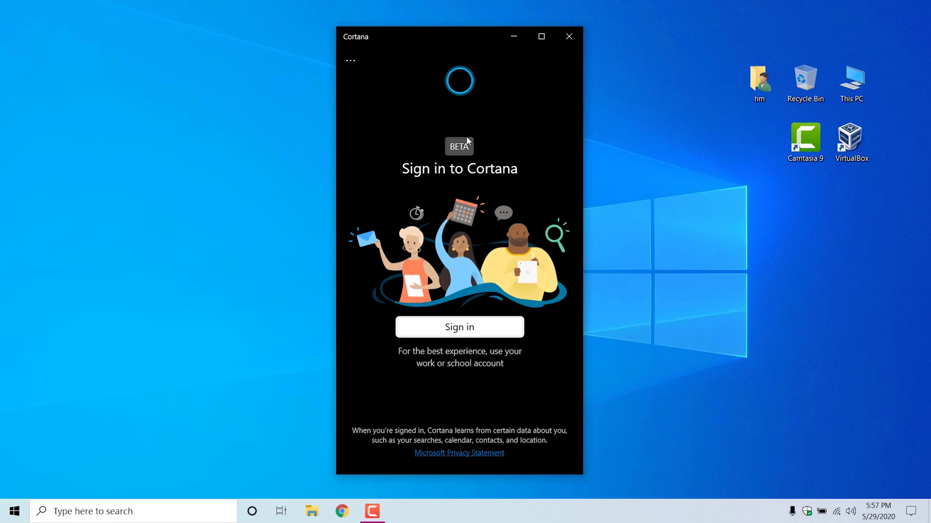
{"action": "left_click", "coordinate": [570, 38]}
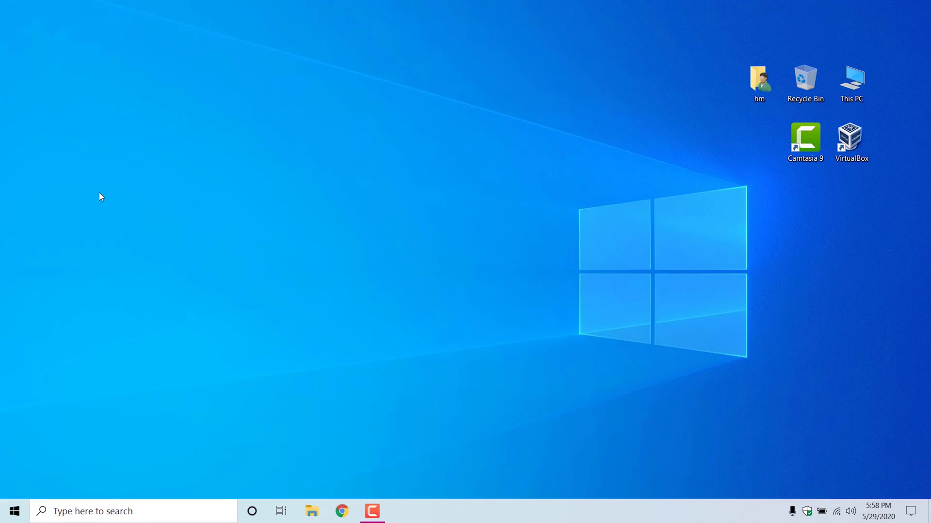
{"action": "right_click", "coordinate": [100, 197]}
{"action": "left_click", "coordinate": [125, 233]}
{"action": "right_click", "coordinate": [152, 178]}
{"action": "left_click", "coordinate": [180, 214]}
{"action": "key", "text": "super"}
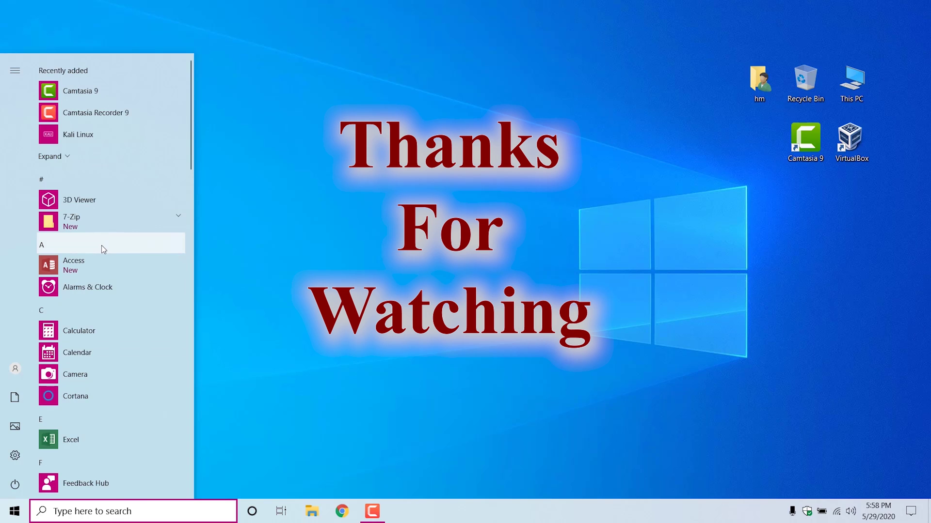
{"action": "right_click", "coordinate": [363, 192]}
{"action": "left_click", "coordinate": [383, 226]}
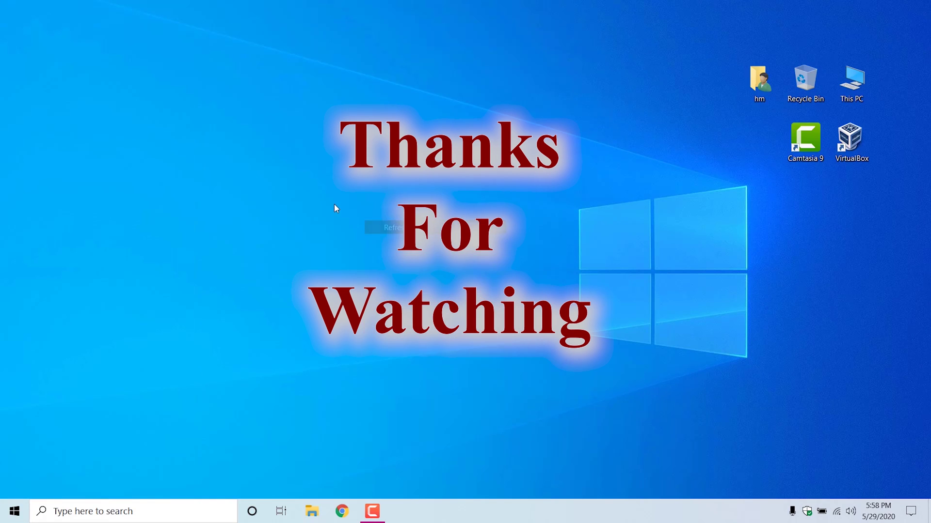
{"action": "right_click", "coordinate": [335, 204]}
{"action": "left_click", "coordinate": [365, 241]}
{"action": "right_click", "coordinate": [292, 227]}
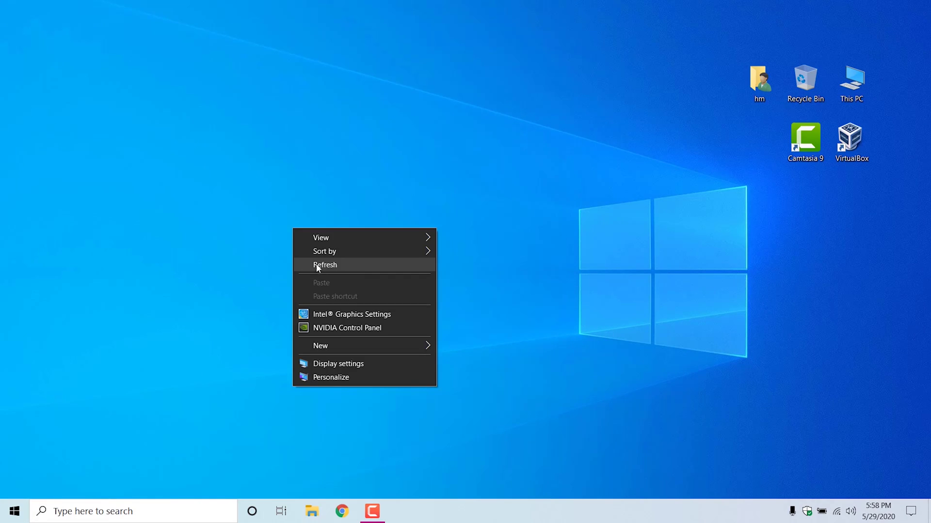
{"action": "left_click", "coordinate": [316, 267]}
{"action": "right_click", "coordinate": [309, 207]}
{"action": "left_click", "coordinate": [341, 252]}
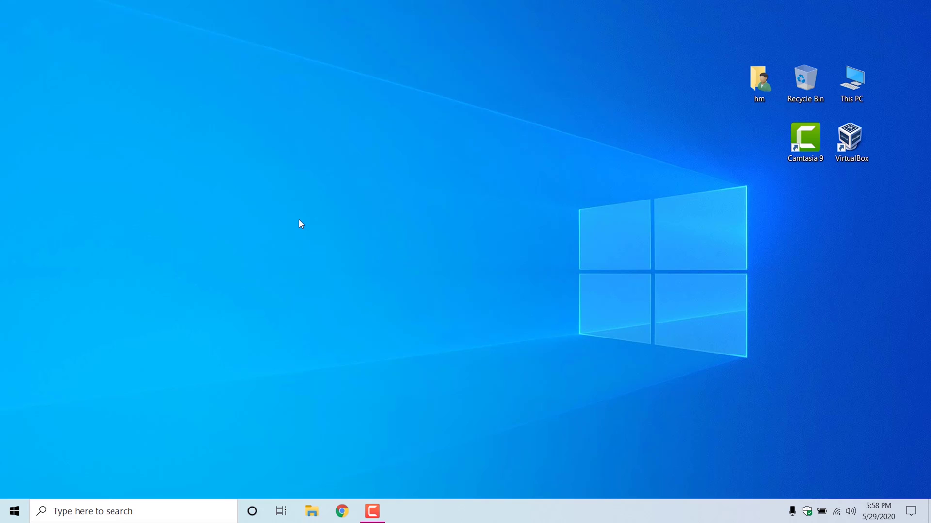
{"action": "right_click", "coordinate": [299, 220]}
{"action": "left_click", "coordinate": [333, 256]}
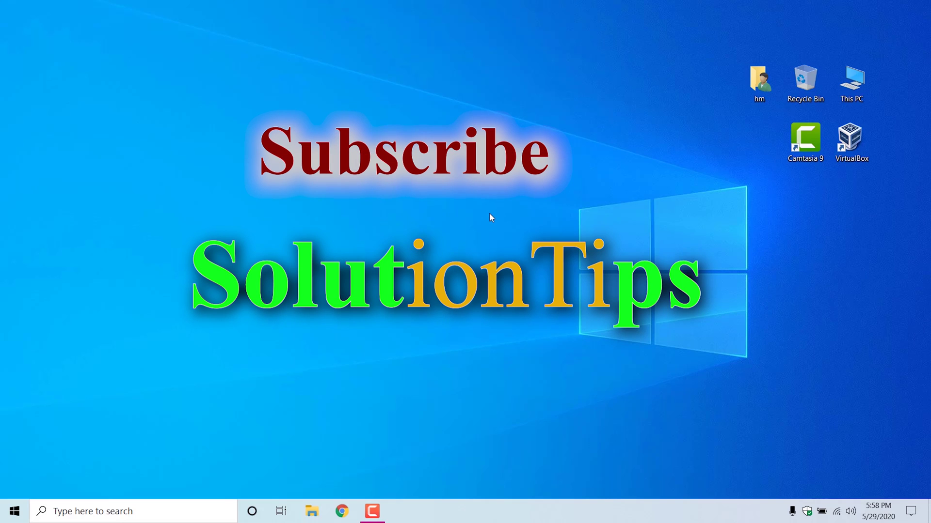